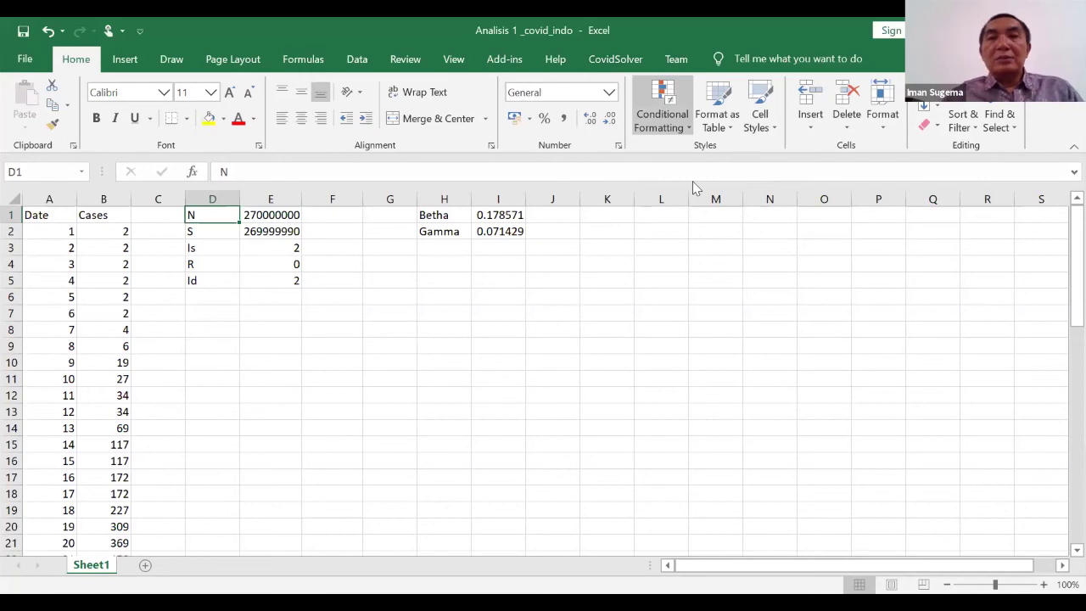
Bring up the CovidSolver tools and examine the daily counts in the Cases column and the Betha and Gamma cells
left_click(607, 62)
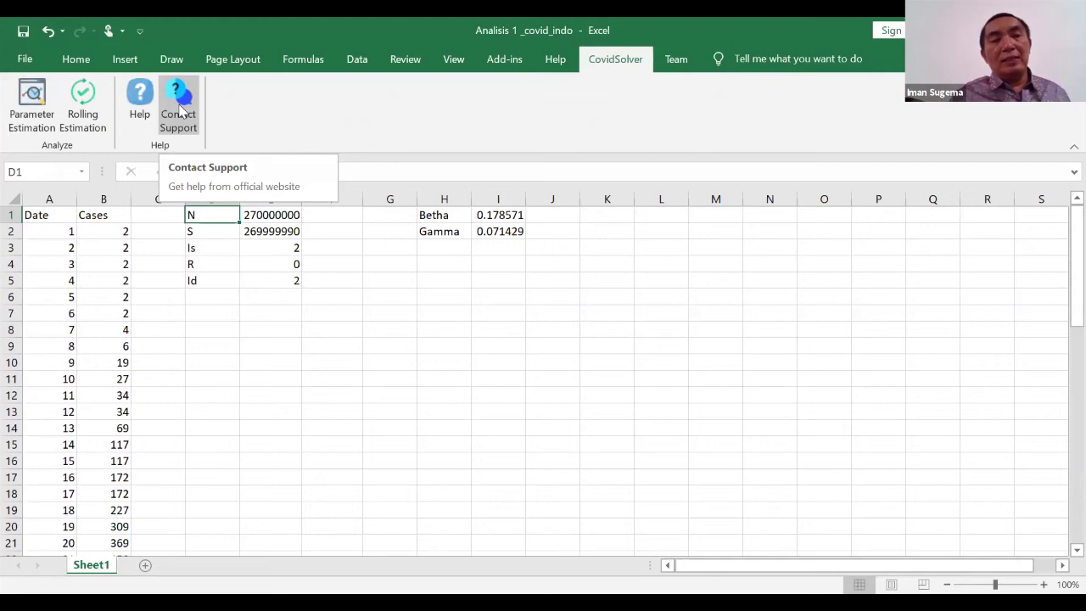
left_click(334, 403)
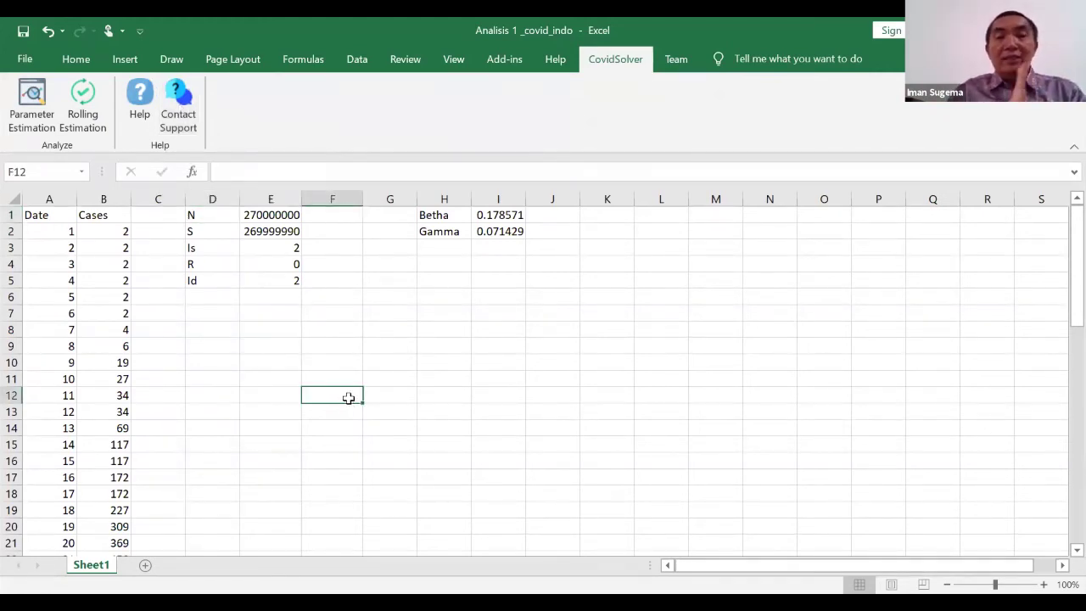
left_click(107, 217)
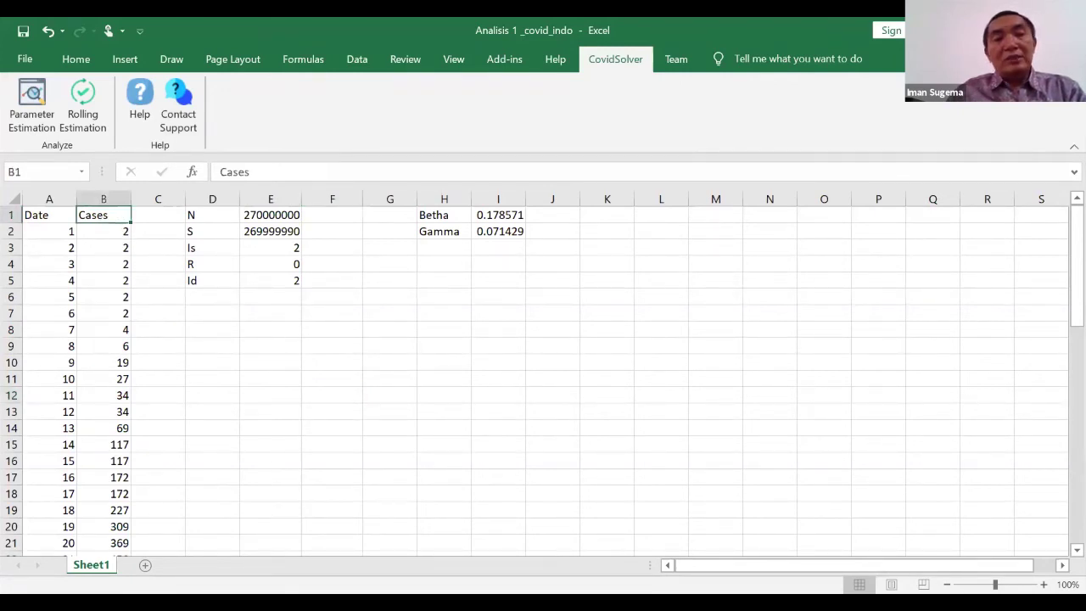
key("Down")
key("Down")
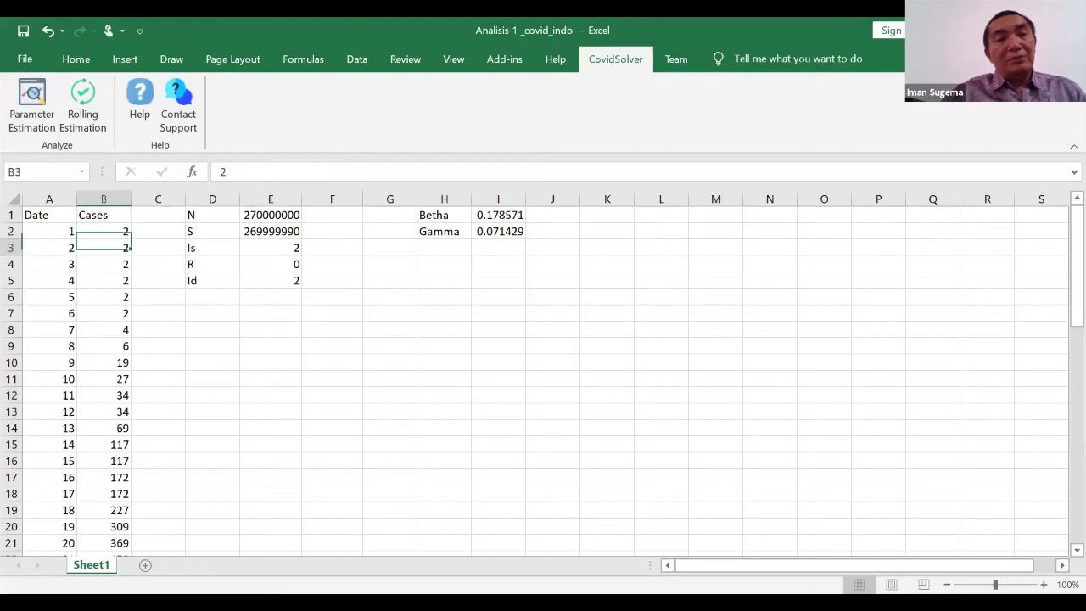
key("shift+Down")
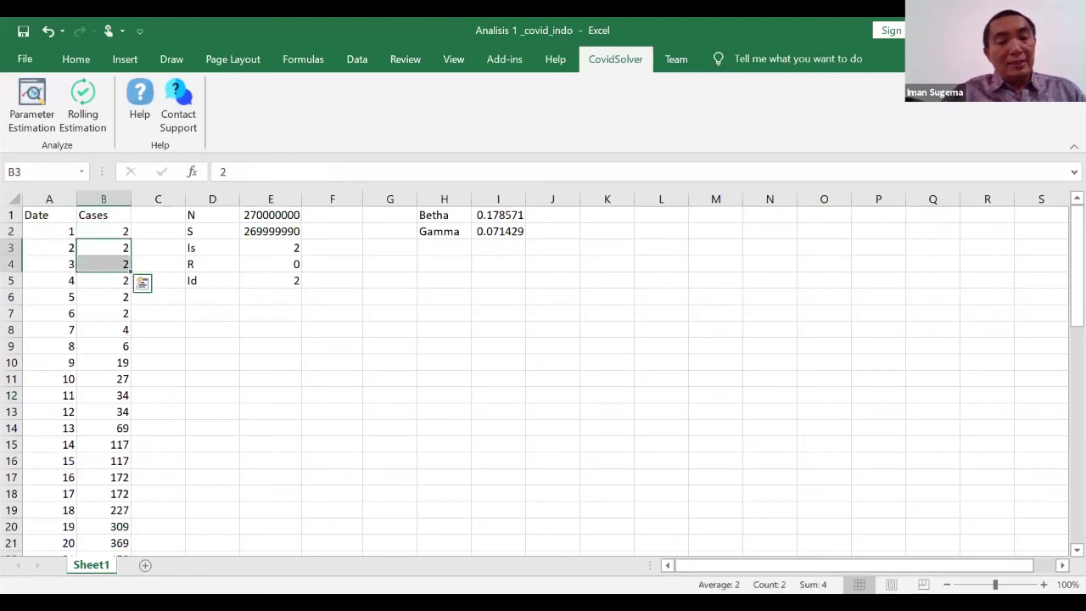
key("ctrl+Down")
key("Up")
key("Up")
key("Up")
key("Up")
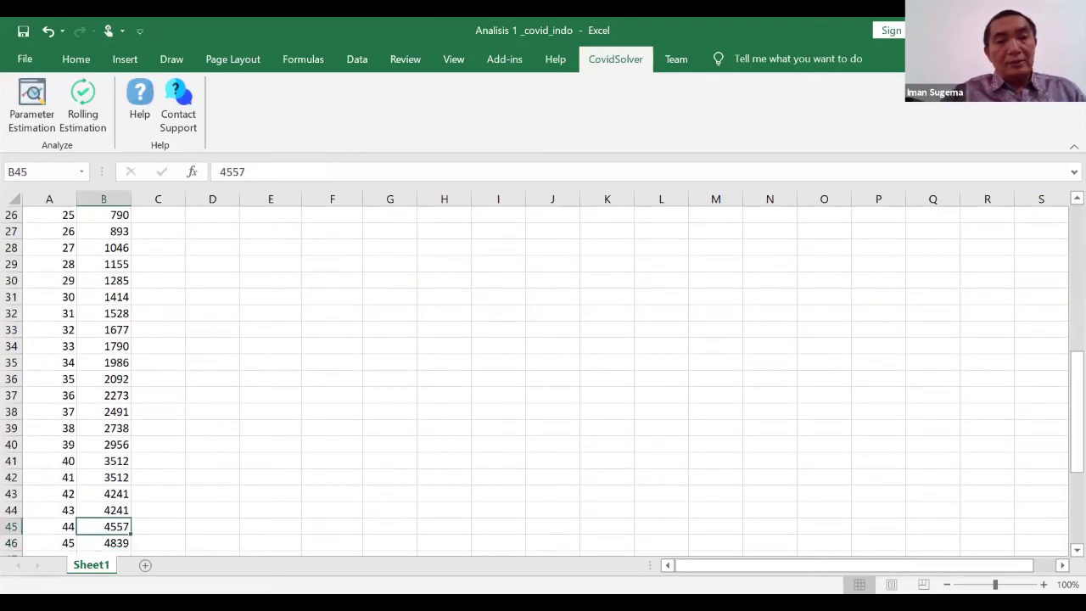
key("ctrl+Up")
key("Down")
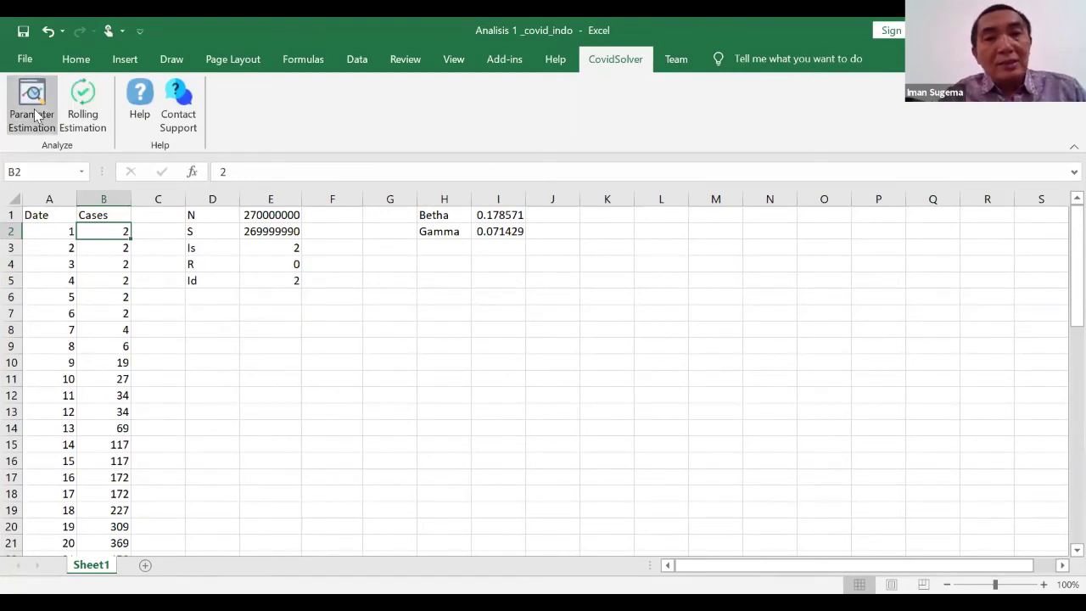
left_click_drag(446, 222, 485, 244)
left_click(414, 396)
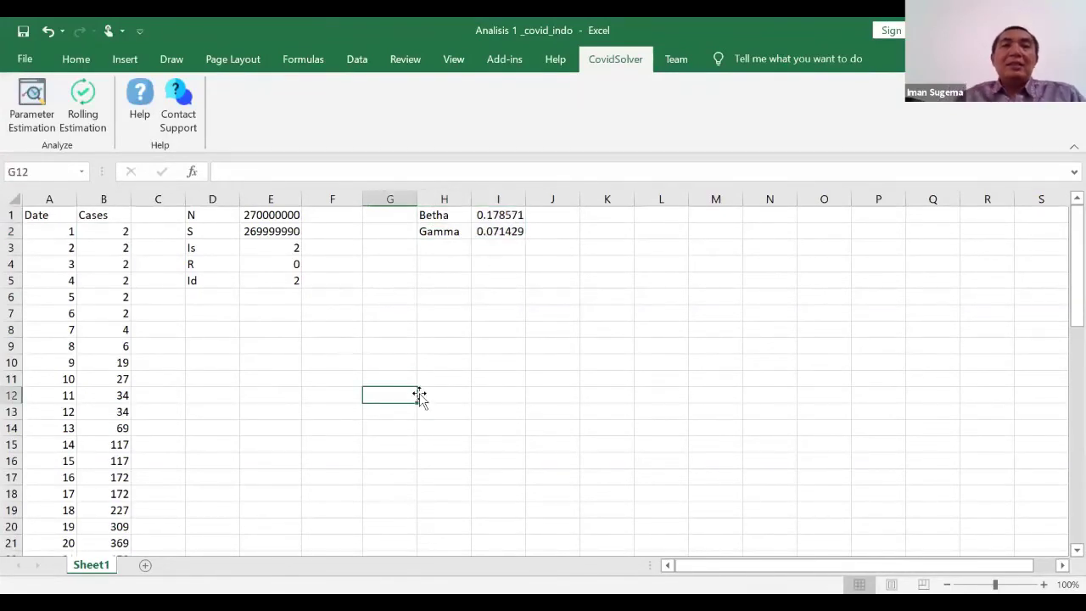
left_click(109, 235)
left_click_drag(109, 234, 112, 268)
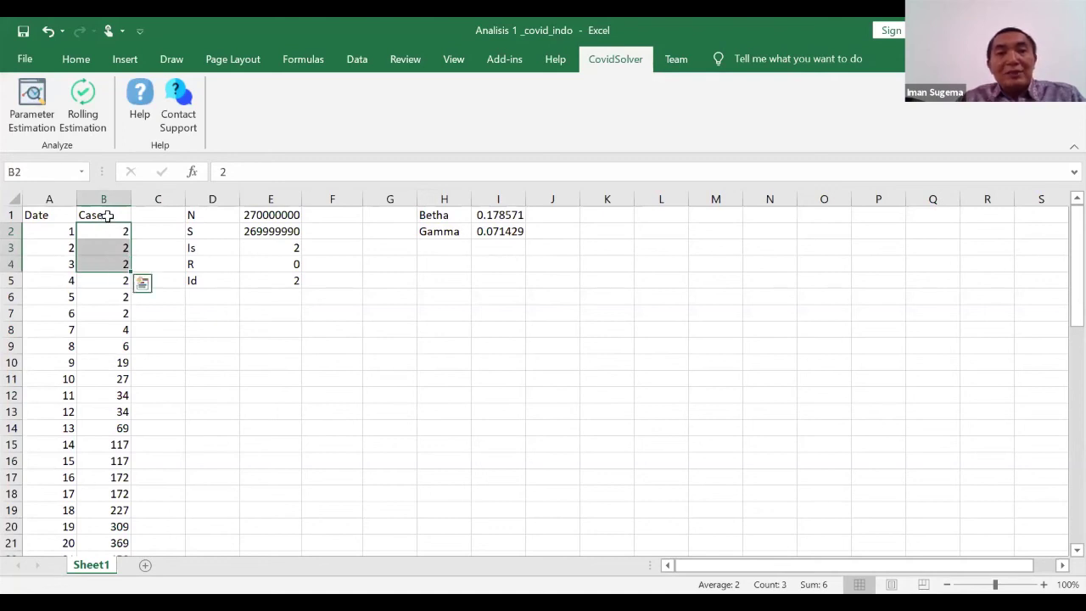
left_click(108, 218)
Set the Betha value in I1 to the formula =3/14 and check the Gamma formula in I2
left_click_drag(444, 216, 494, 232)
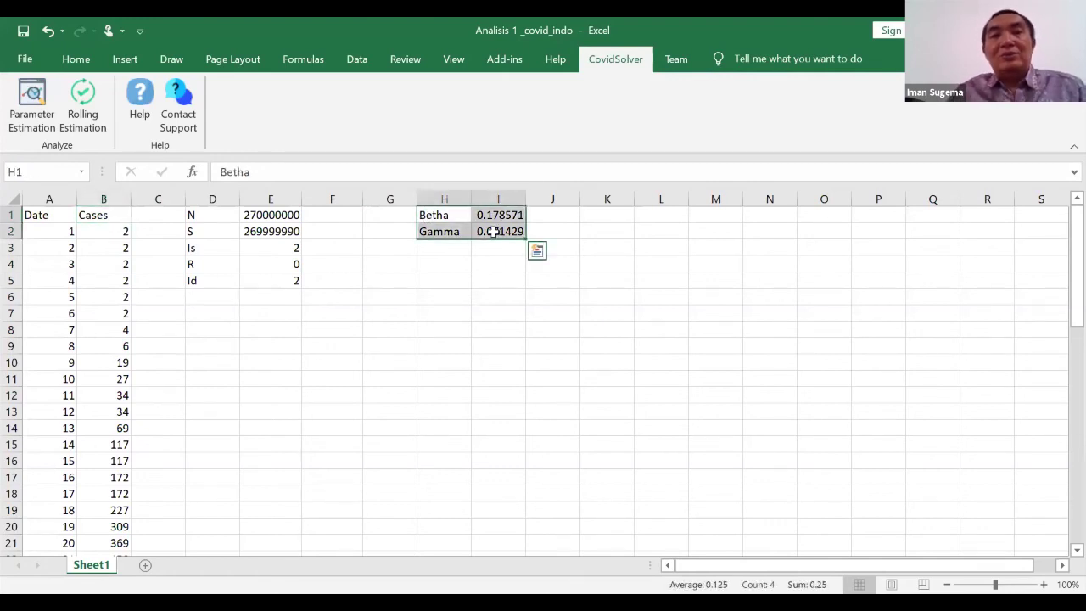
left_click(495, 214)
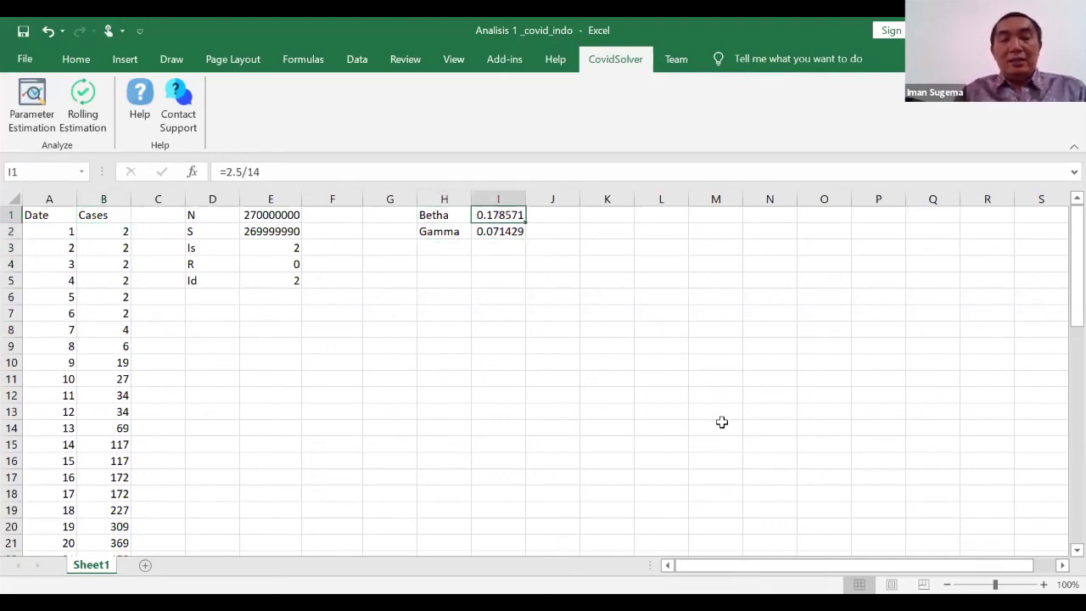
type("3/14")
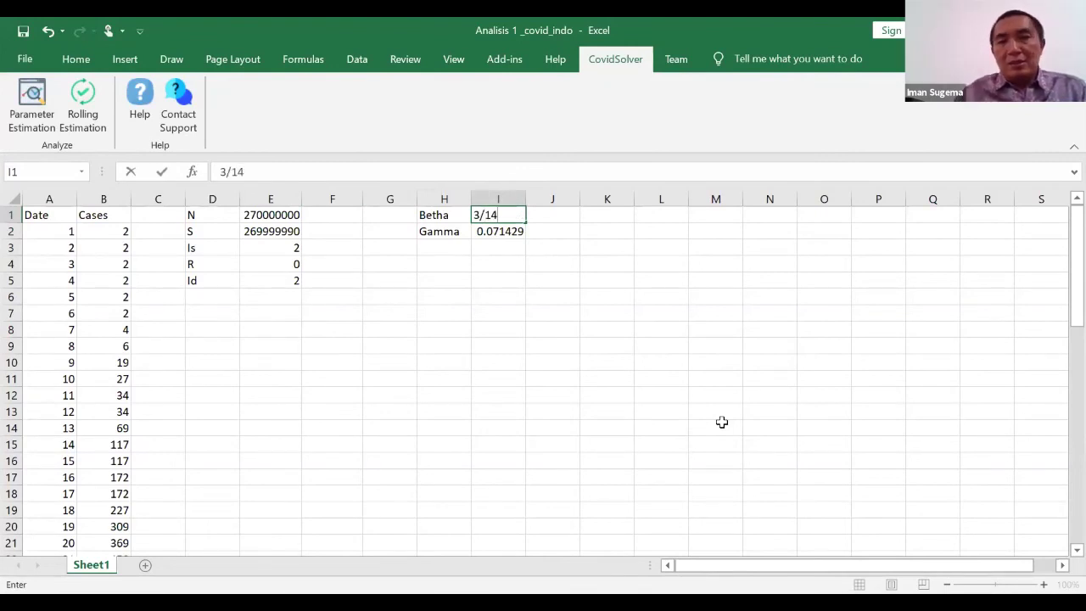
left_click(473, 215)
type("=")
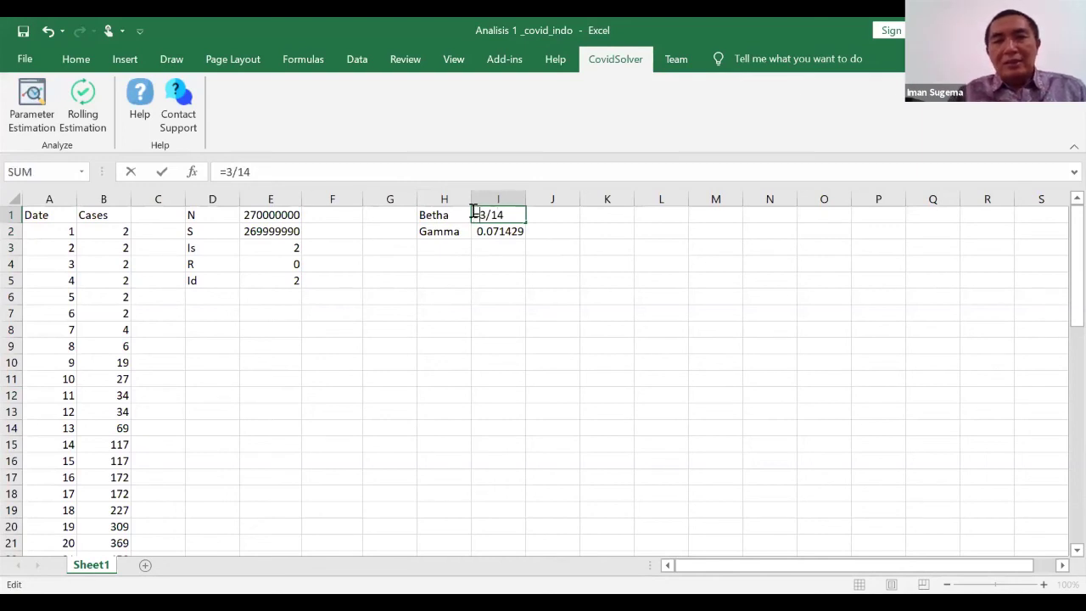
key("Return")
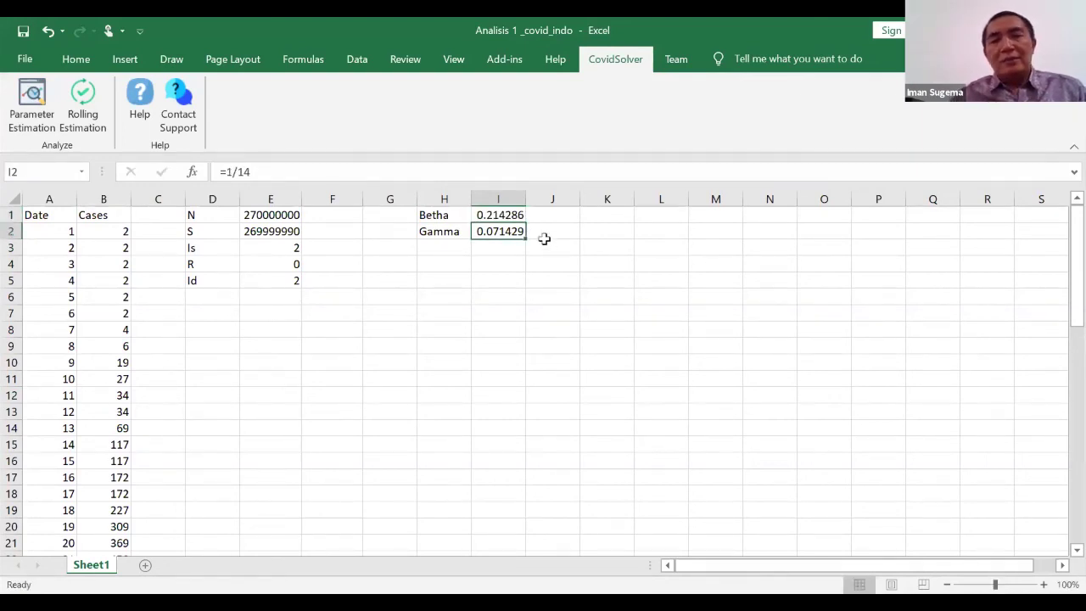
double_click(498, 228)
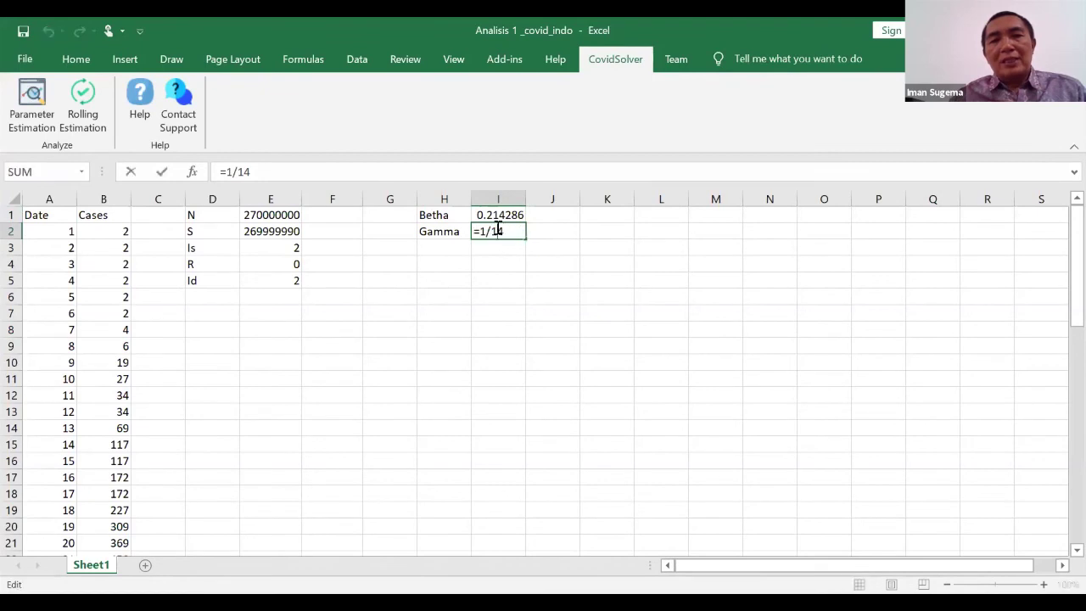
key("Return")
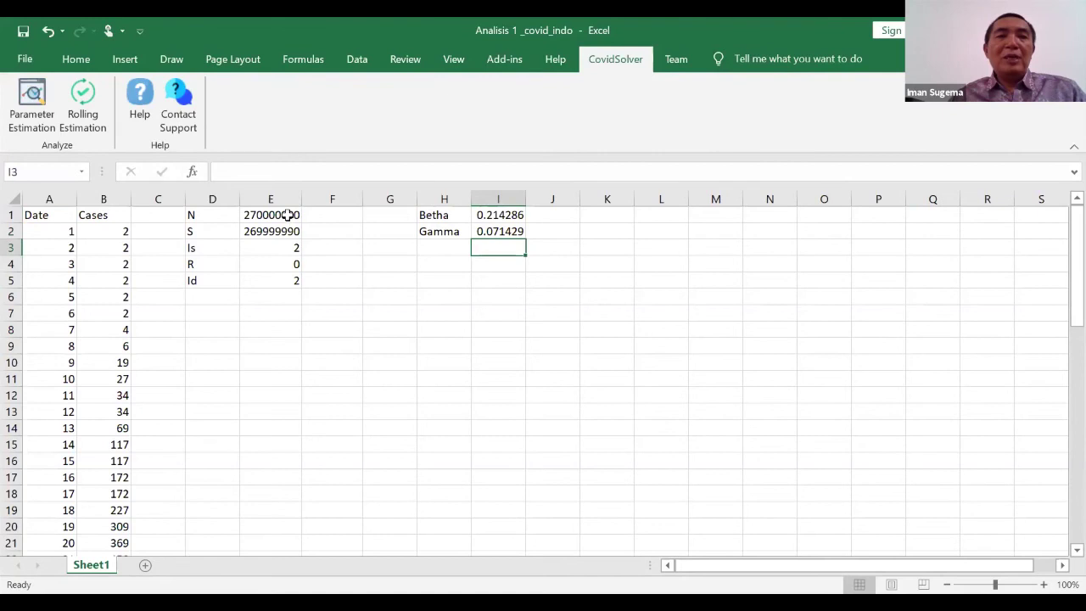
Review the initial values of N, Is, R and Id in column E
left_click(289, 215)
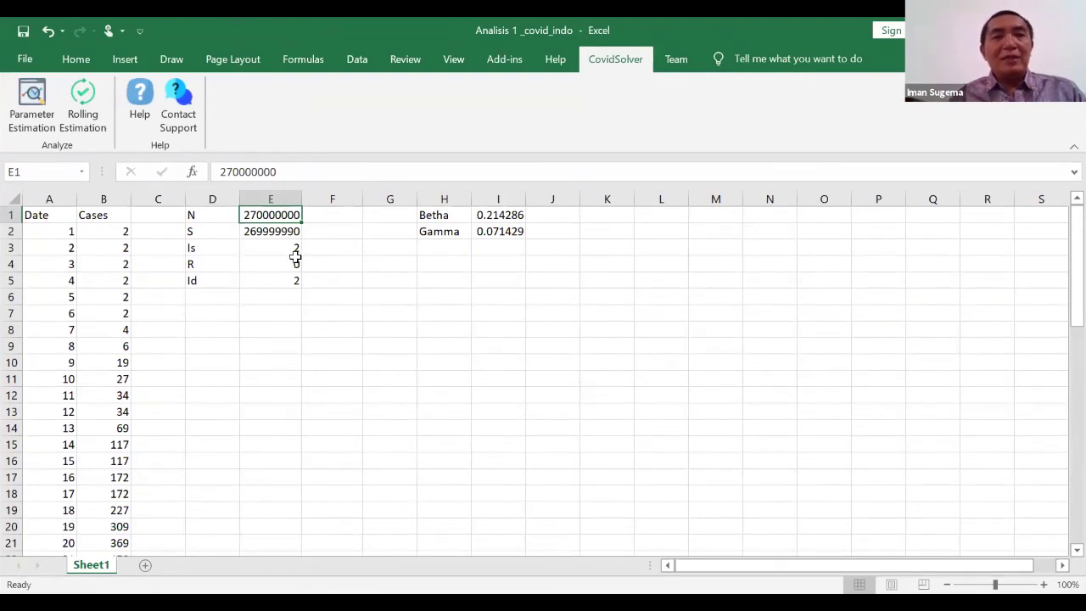
left_click(296, 252)
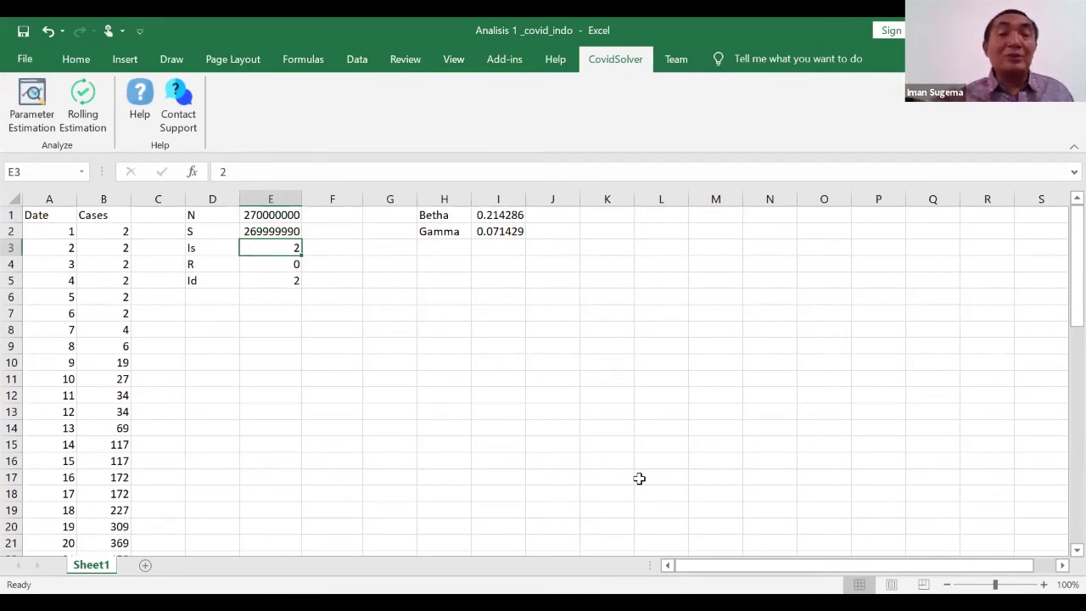
key("Down")
key("Down")
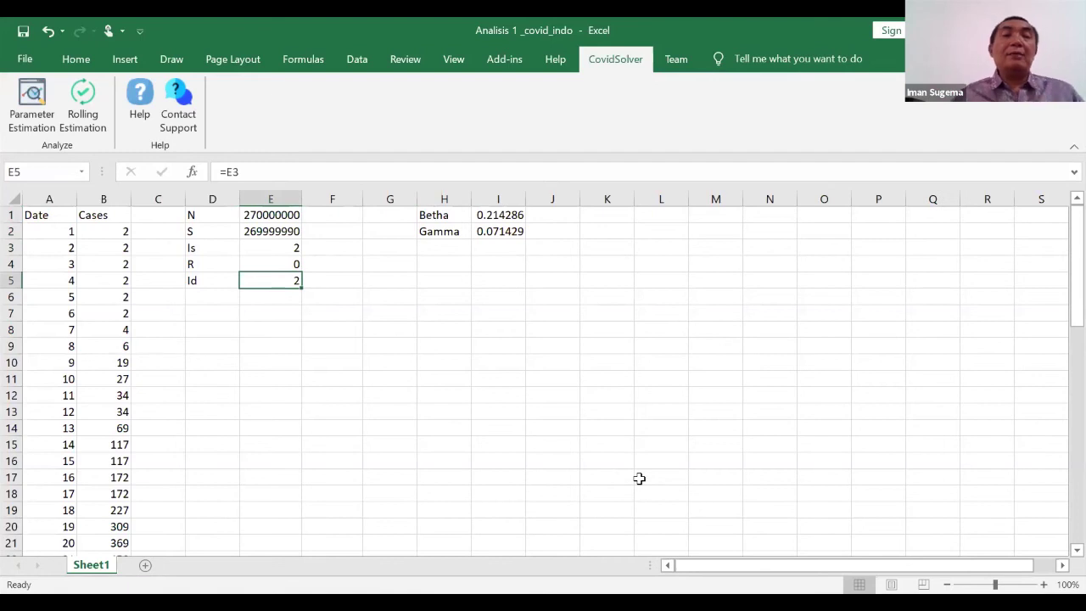
left_click_drag(337, 393, 335, 427)
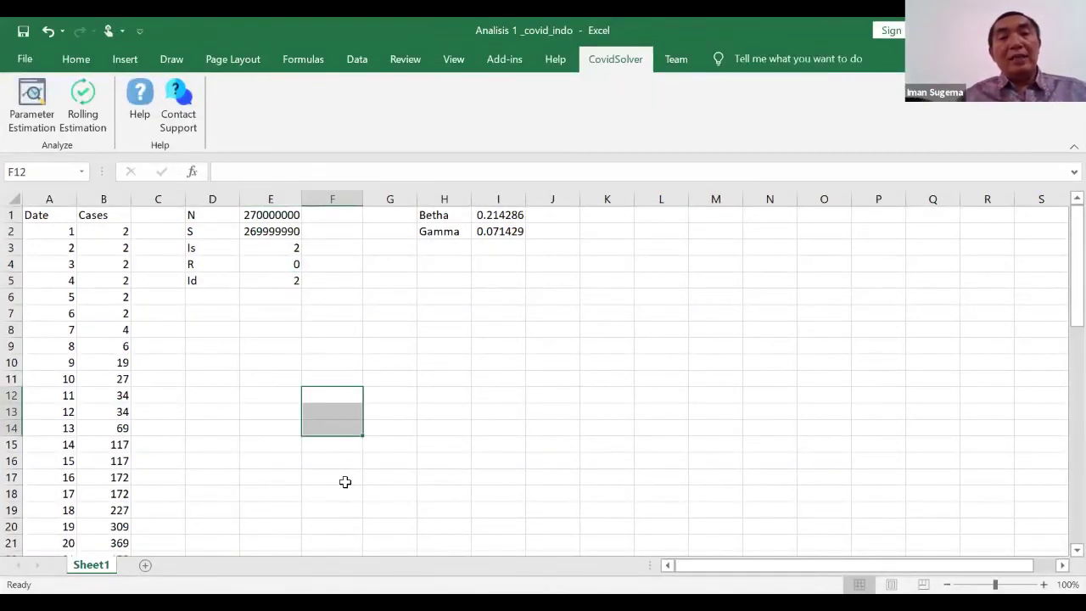
left_click(235, 329)
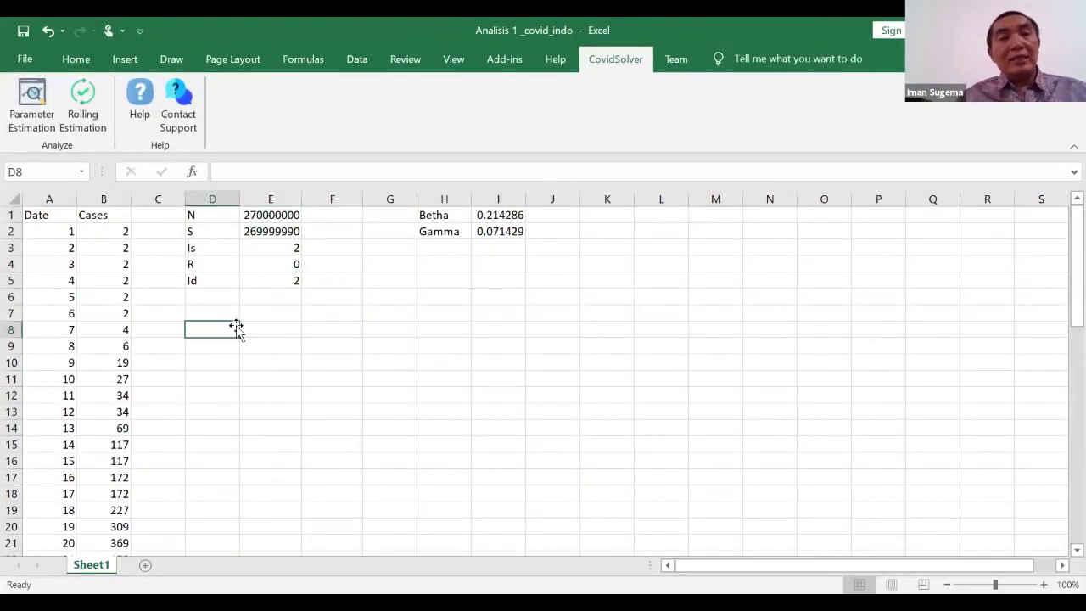
Start a CovidSolver Parameter Estimation with the case counts in B2:B46 as the data source vector
left_click(34, 106)
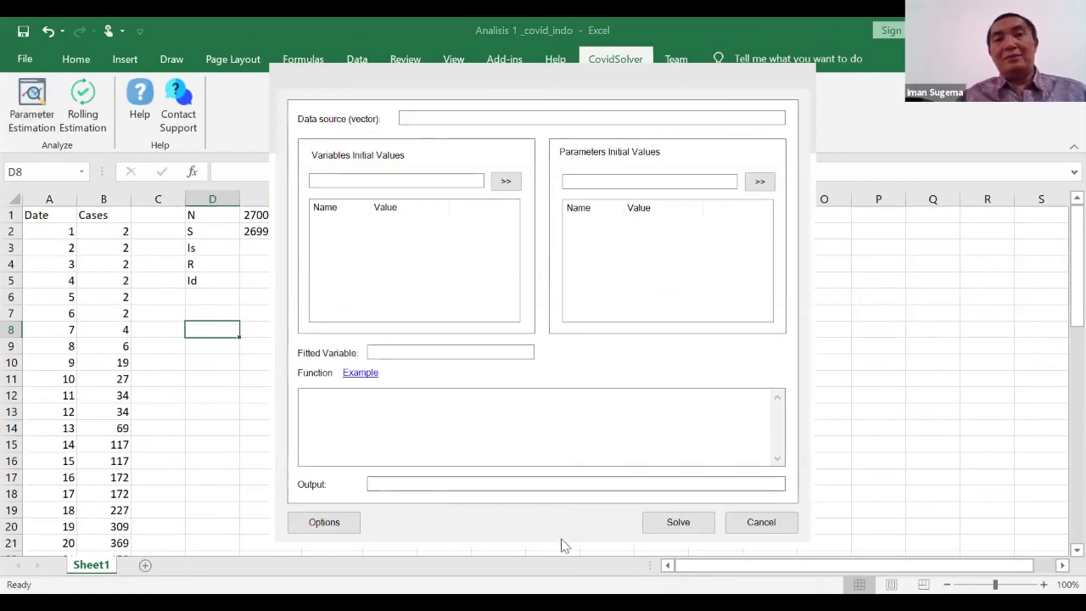
left_click(459, 115)
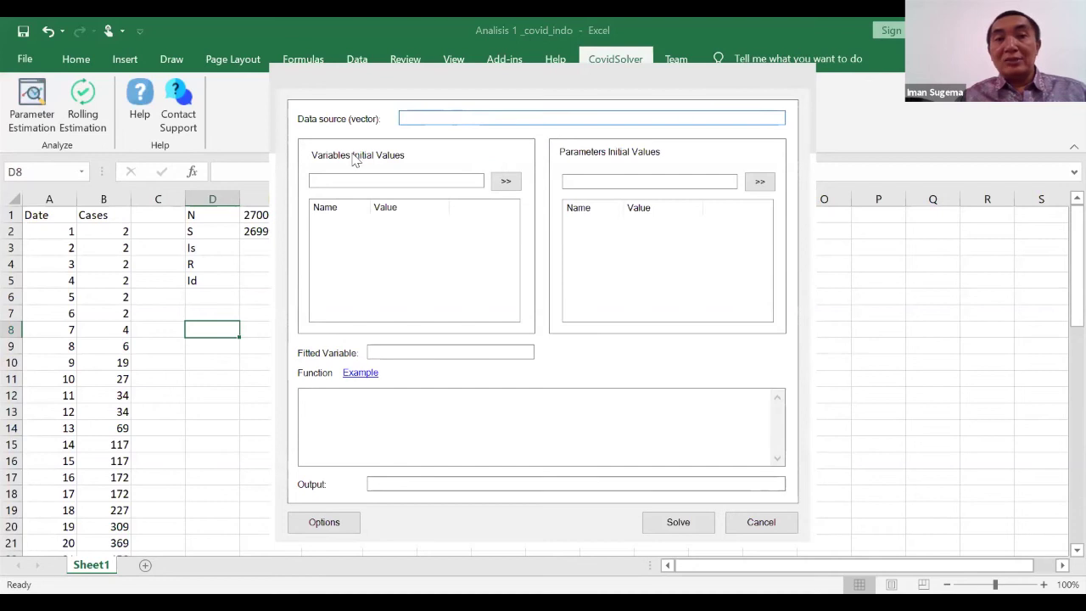
left_click(117, 230)
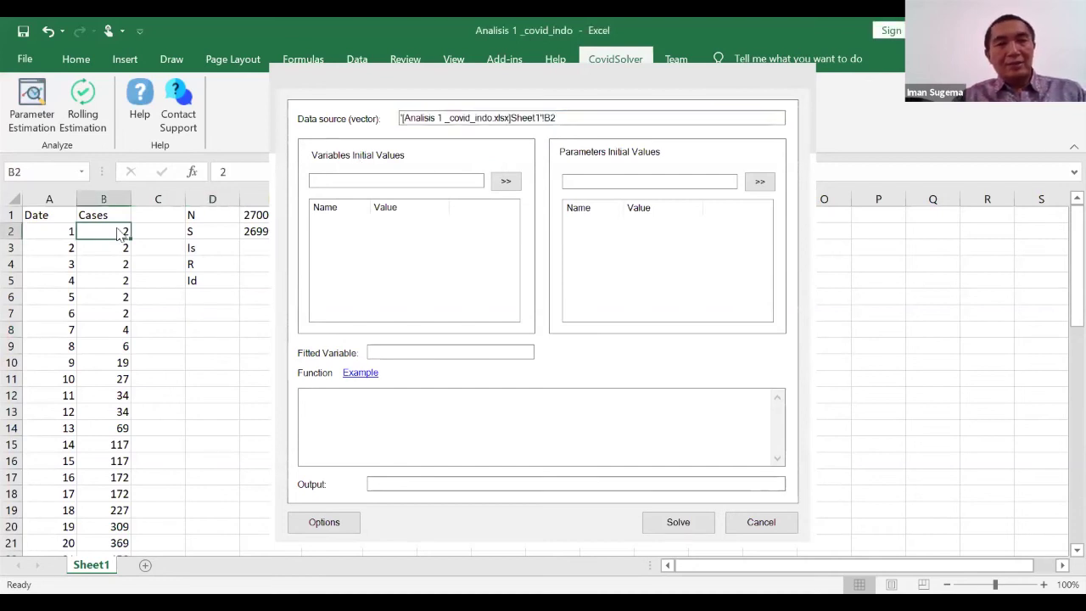
key("ctrl+shift+Down")
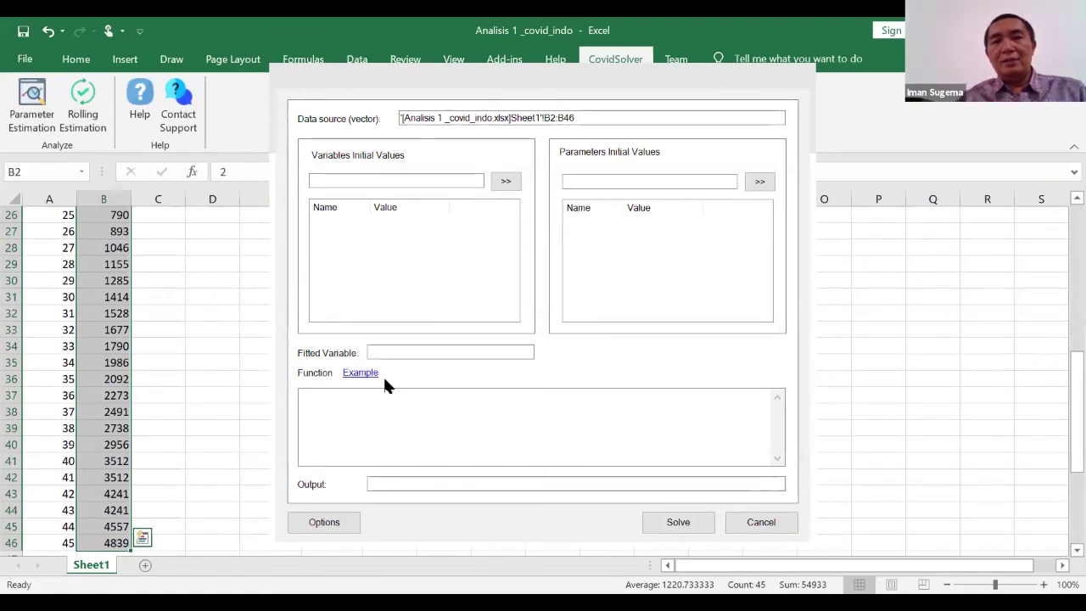
Load the variables' initial values for N, S, Is, R and Id from the range D1:E5
left_click(388, 178)
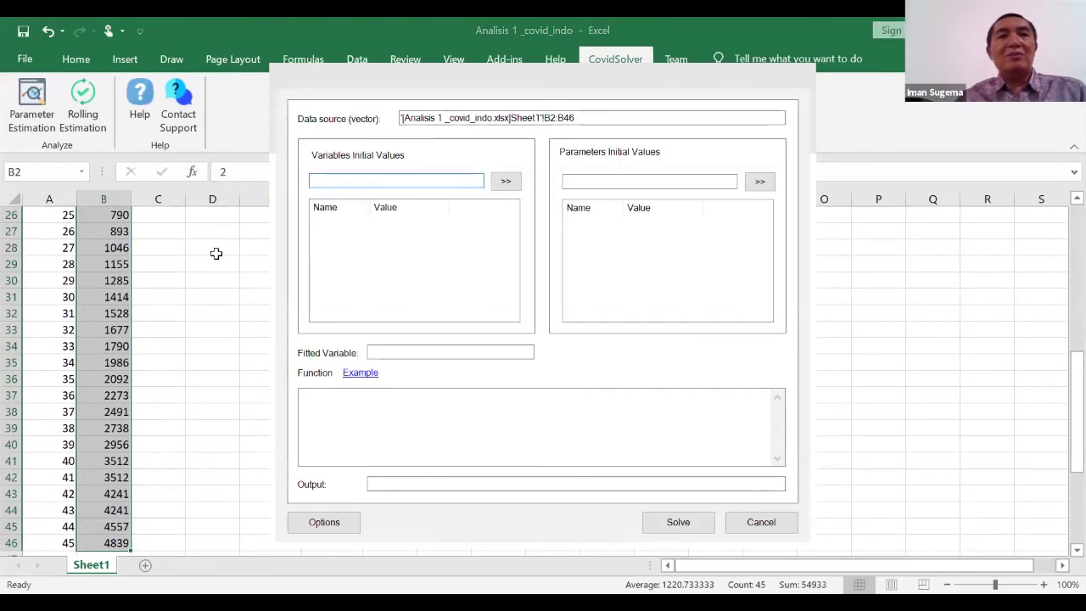
scroll(217, 253, "up", 8)
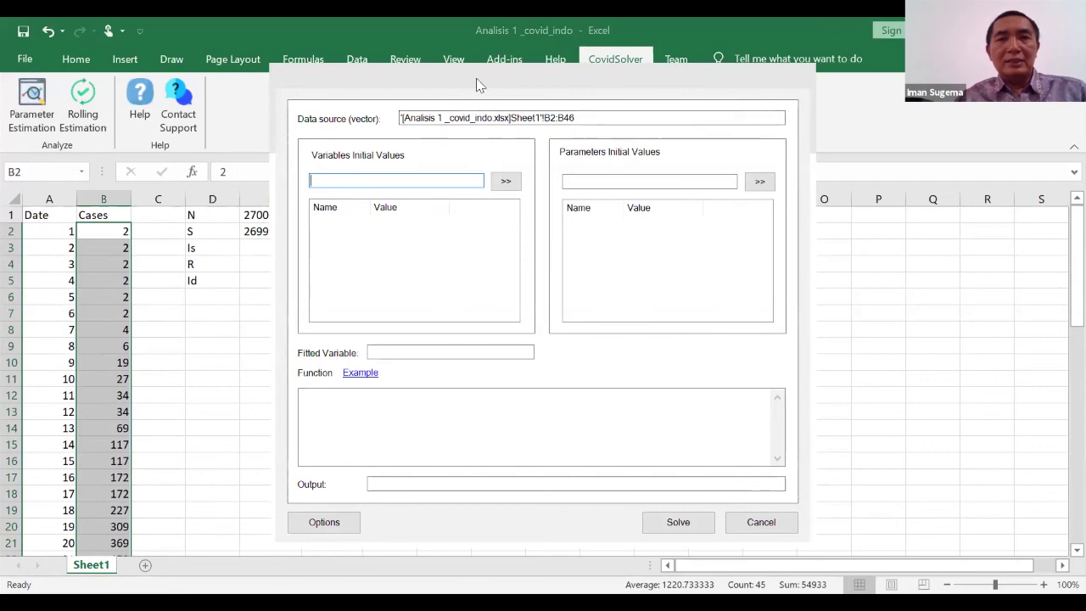
left_click_drag(476, 78, 632, 98)
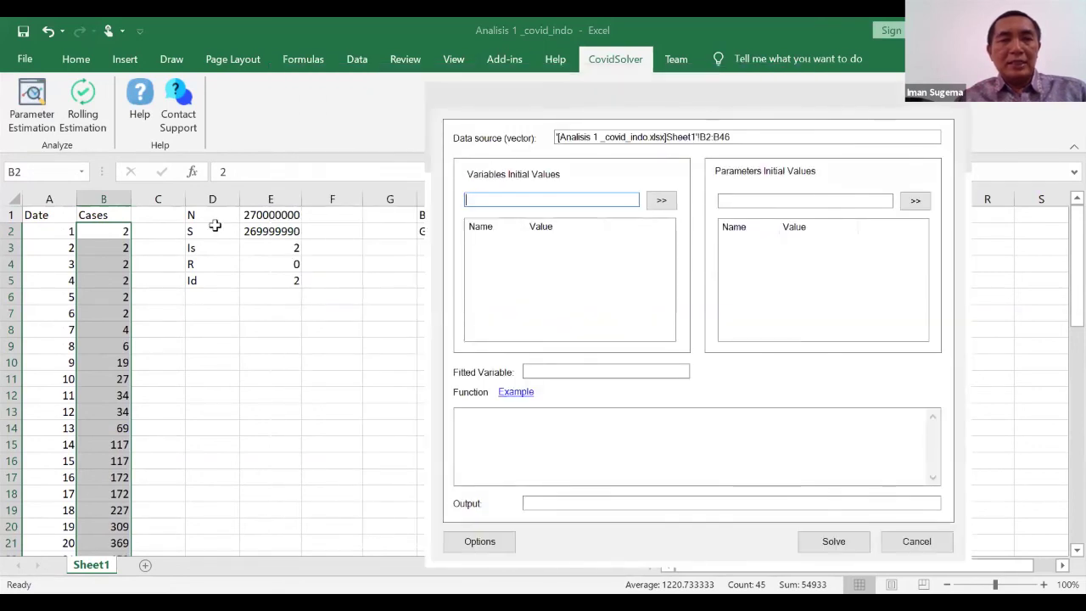
left_click_drag(192, 215, 265, 289)
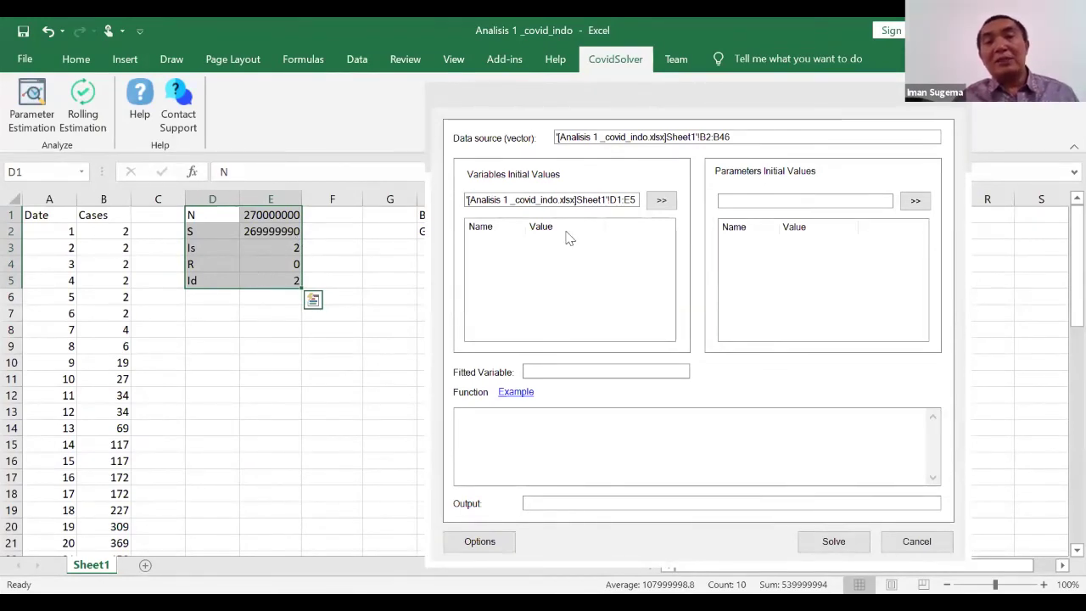
left_click(662, 202)
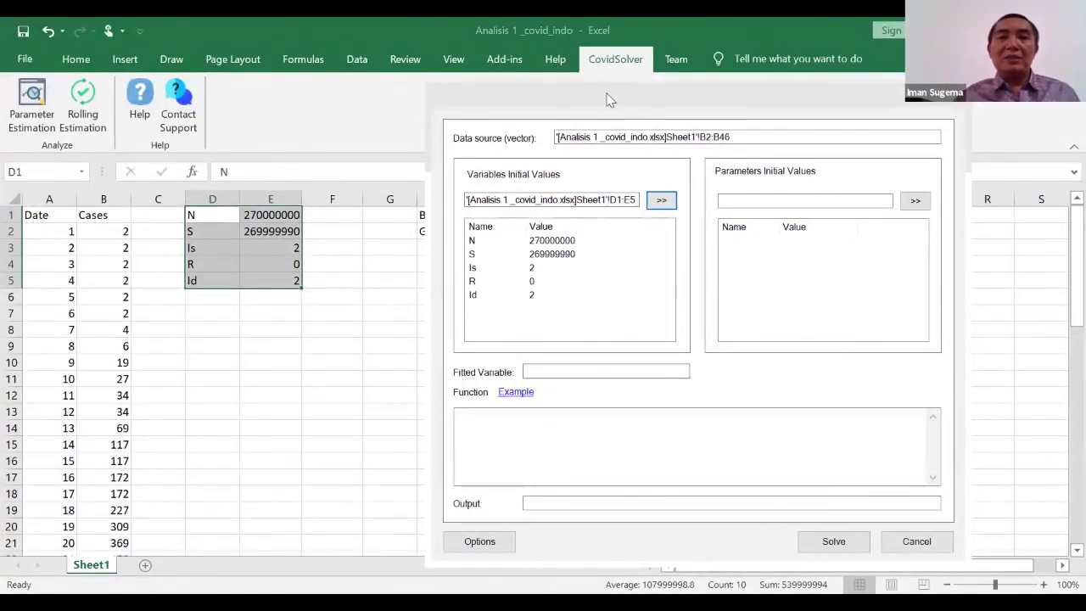
Load the parameters' initial values for Betha and Gamma from the range H1:I2
left_click_drag(607, 100, 727, 93)
left_click_drag(431, 219, 491, 230)
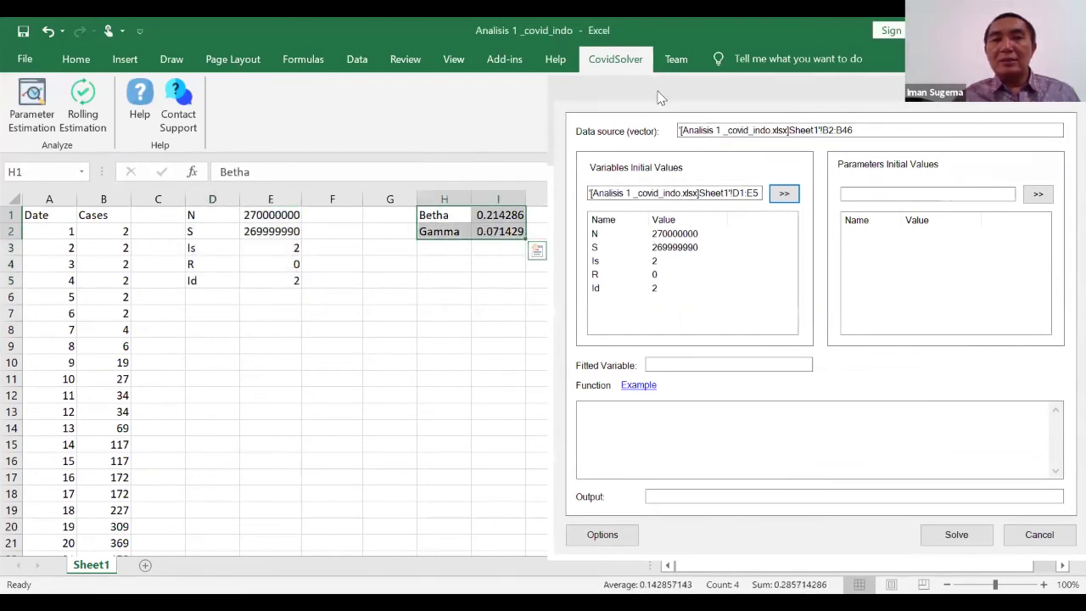
left_click(343, 282)
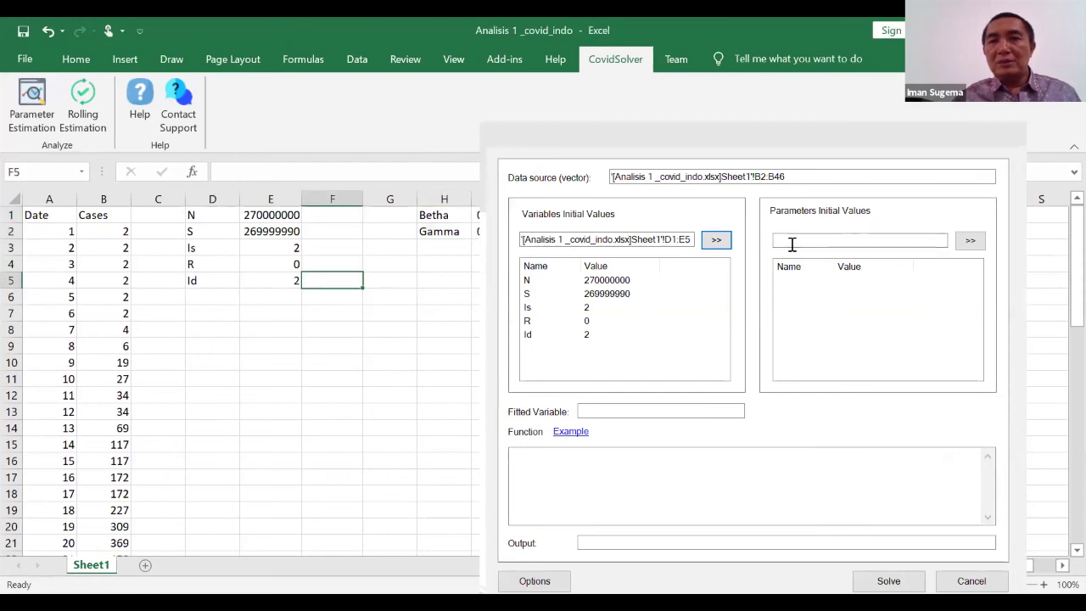
left_click(792, 244)
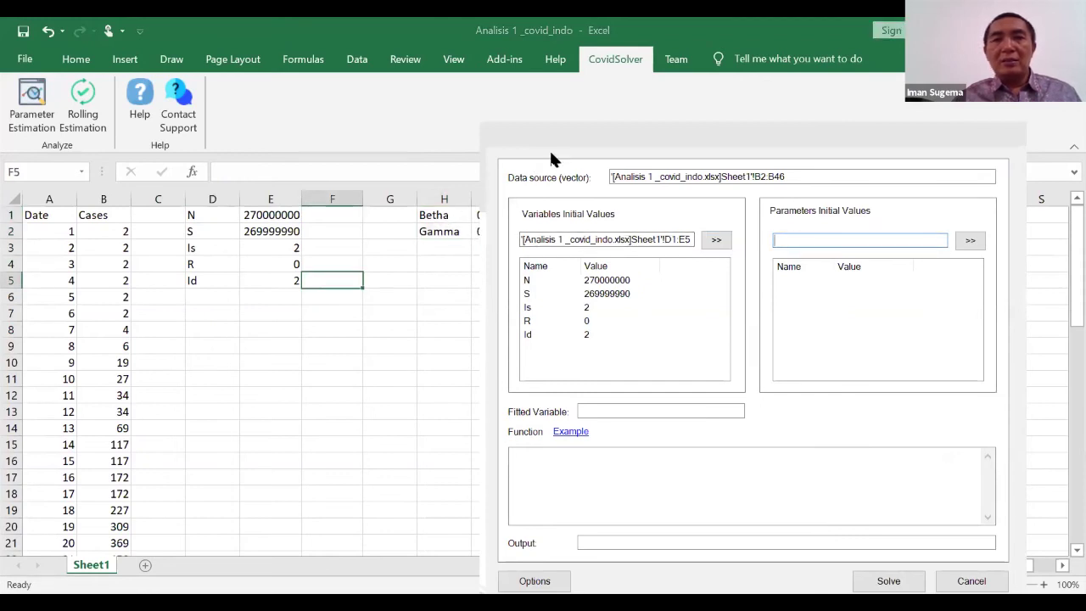
left_click_drag(601, 139, 671, 135)
left_click_drag(438, 218, 507, 234)
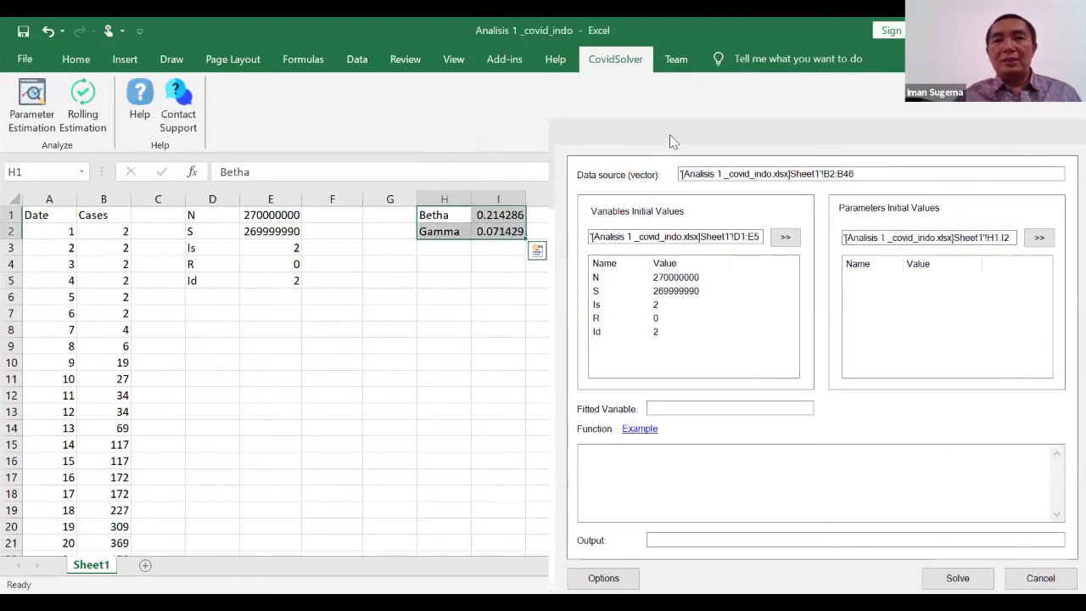
left_click_drag(670, 134, 340, 69)
left_click(708, 172)
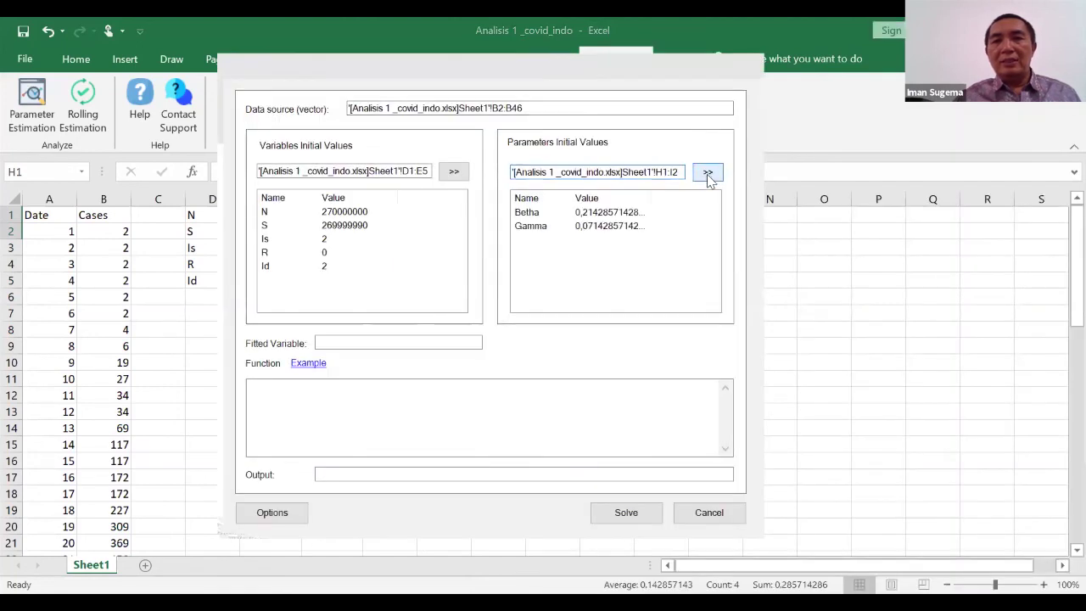
Set the fitted variable to Id and paste the model equations, ending with Id=Id+dId; Is=Is+dIs; S=S+dS; R=R+dR;, as the function
left_click(353, 344)
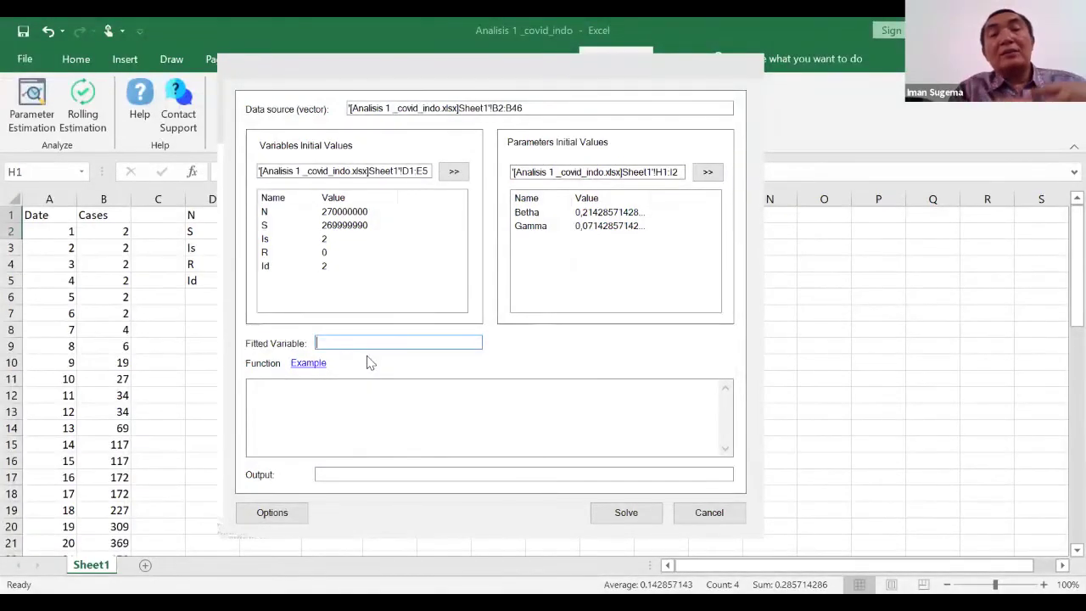
type("Id")
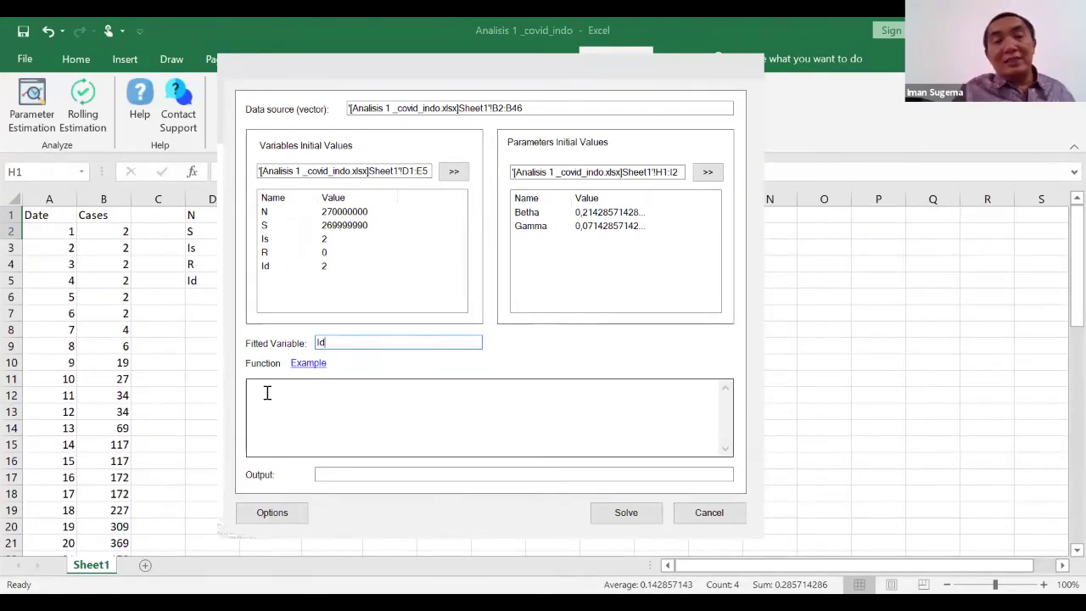
left_click(319, 365)
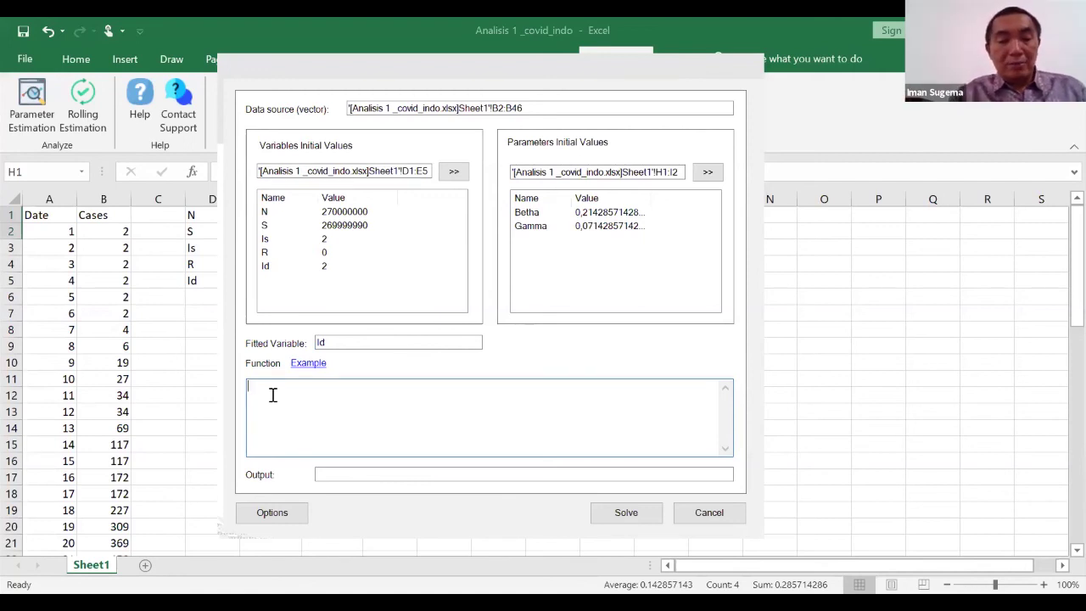
key("ctrl+v")
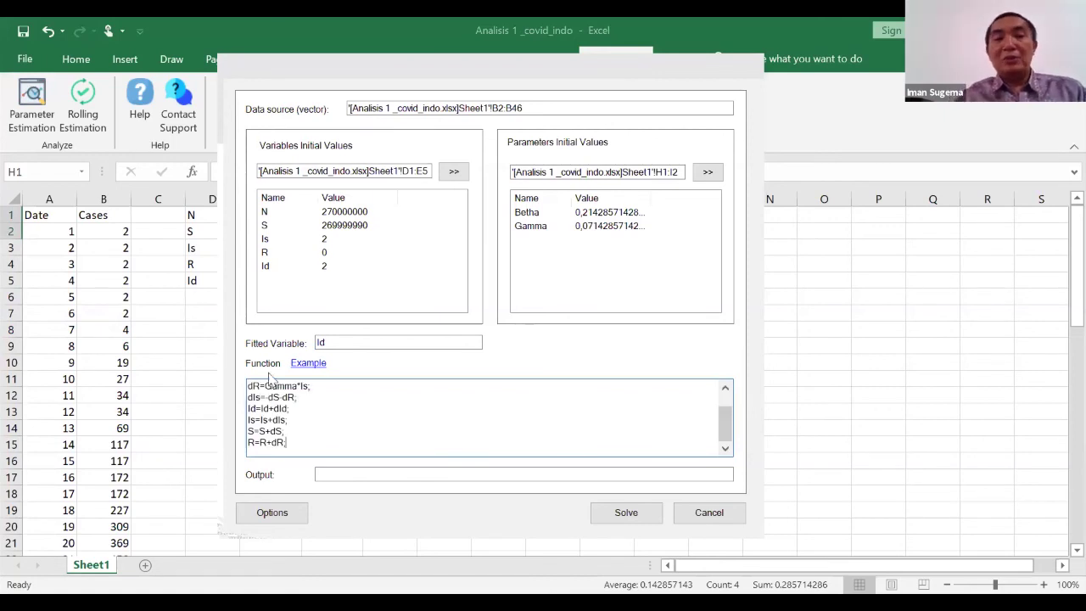
left_click(326, 397)
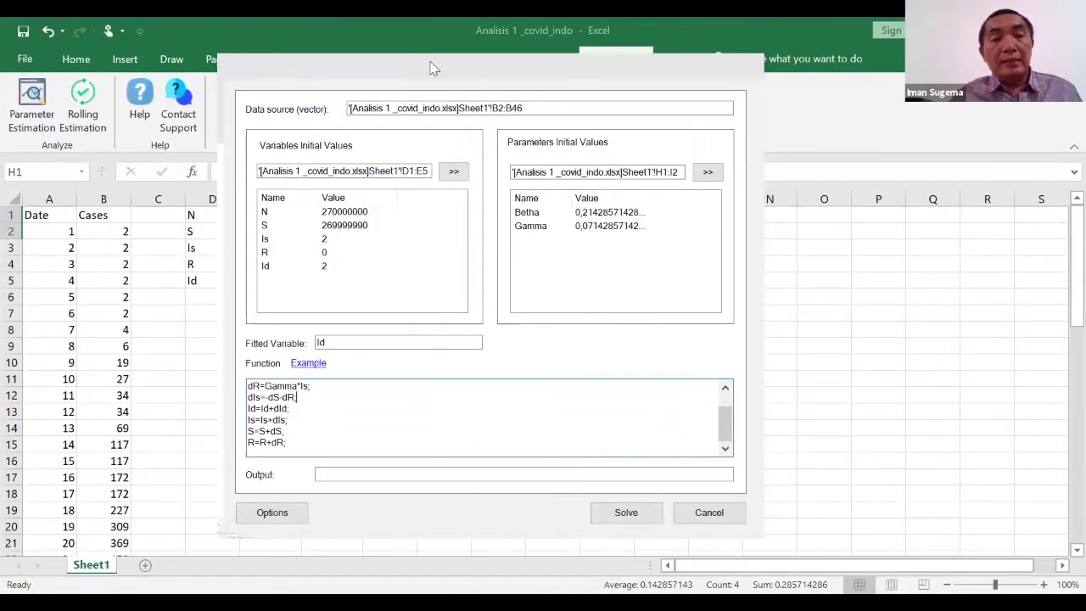
Set the output to cell D7 on Sheet1 and solve the parameter estimation
left_click_drag(430, 67, 308, 32)
left_click(221, 439)
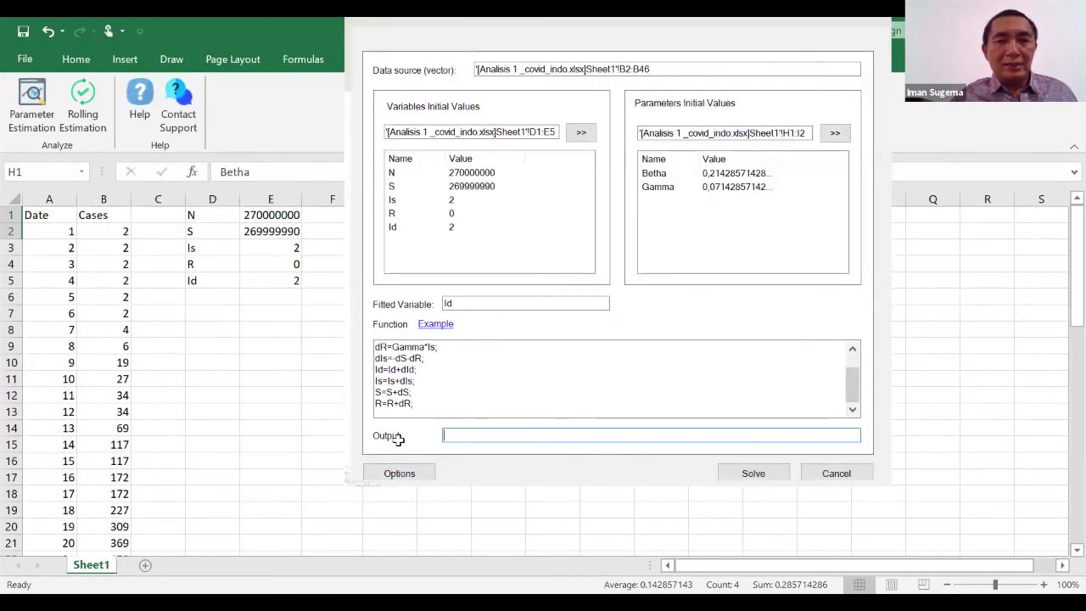
left_click(214, 315)
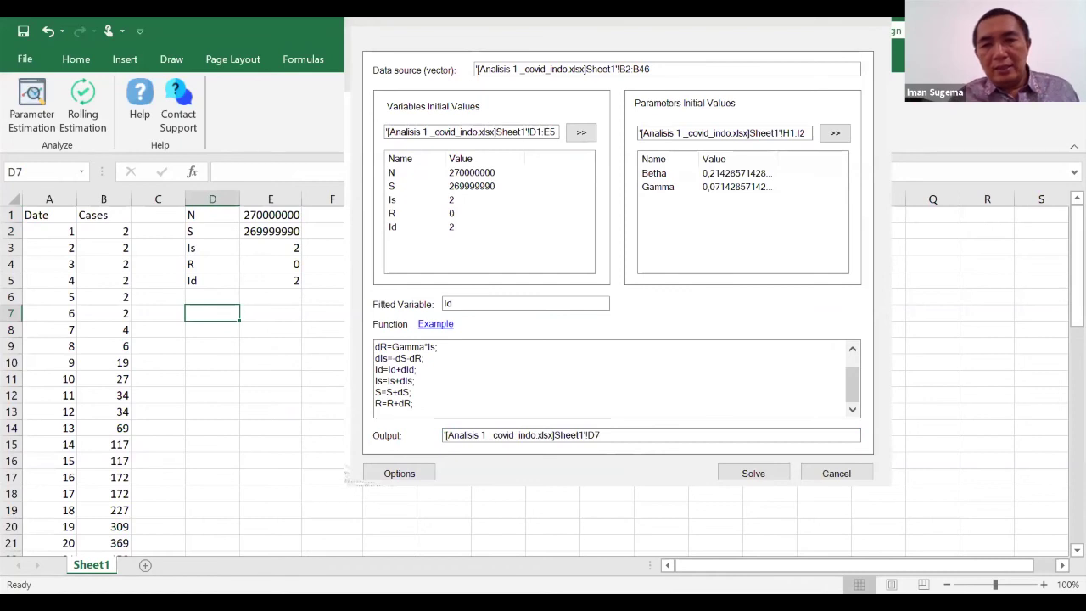
left_click(761, 479)
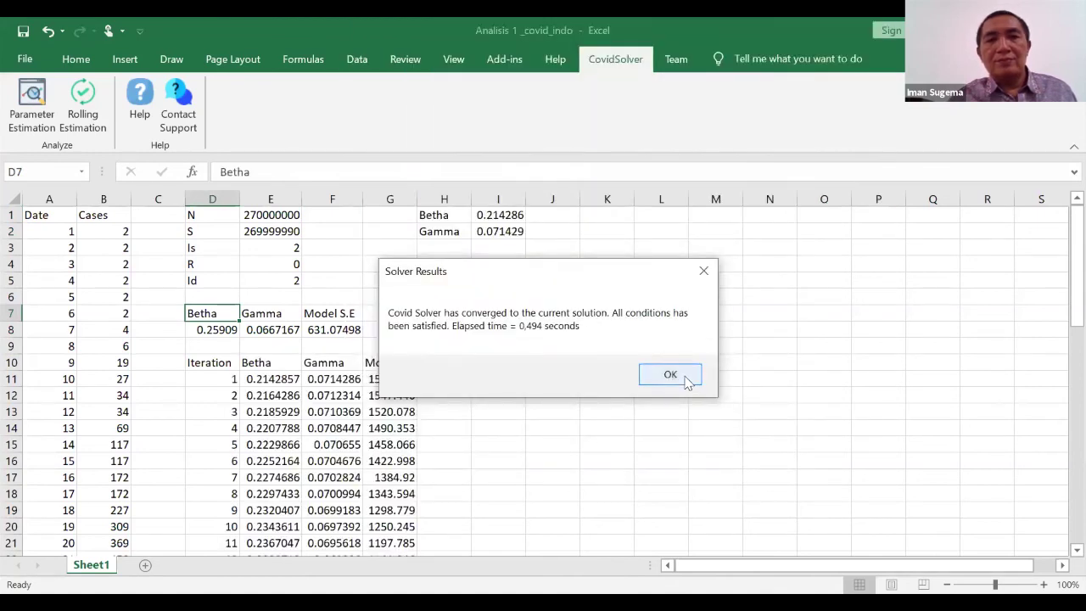
left_click(670, 375)
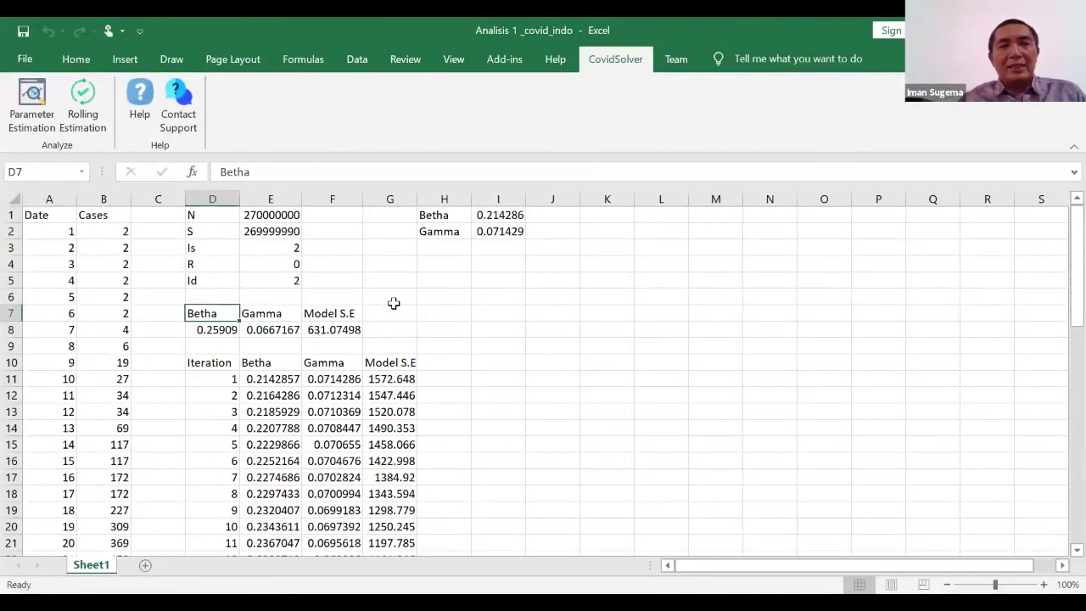
Compare the initial Betha and Gamma in H1:I2 with the estimates in D7:E8
left_click(431, 215)
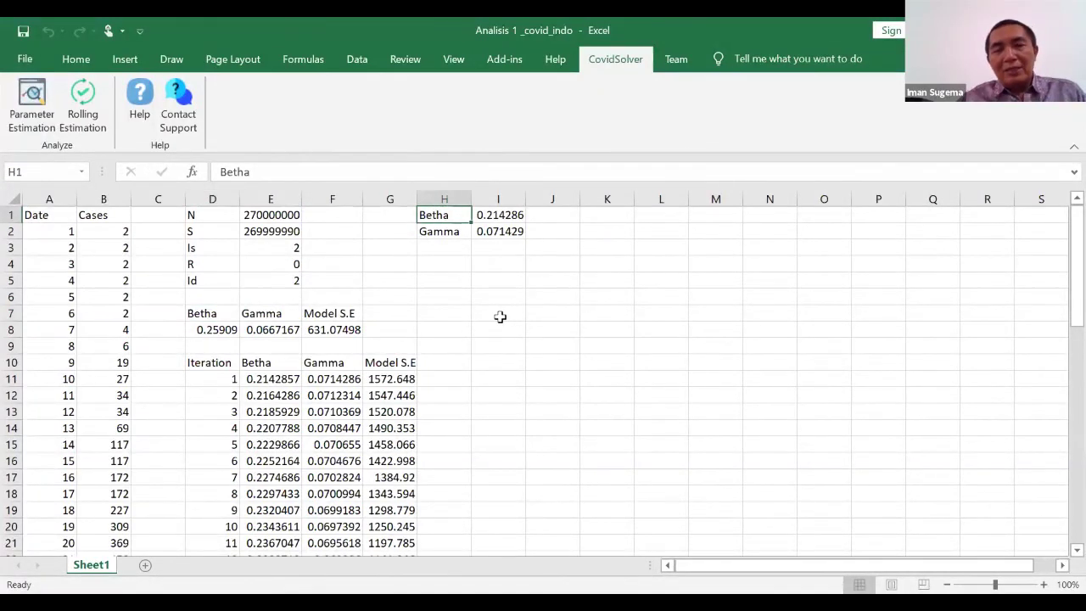
left_click(436, 232)
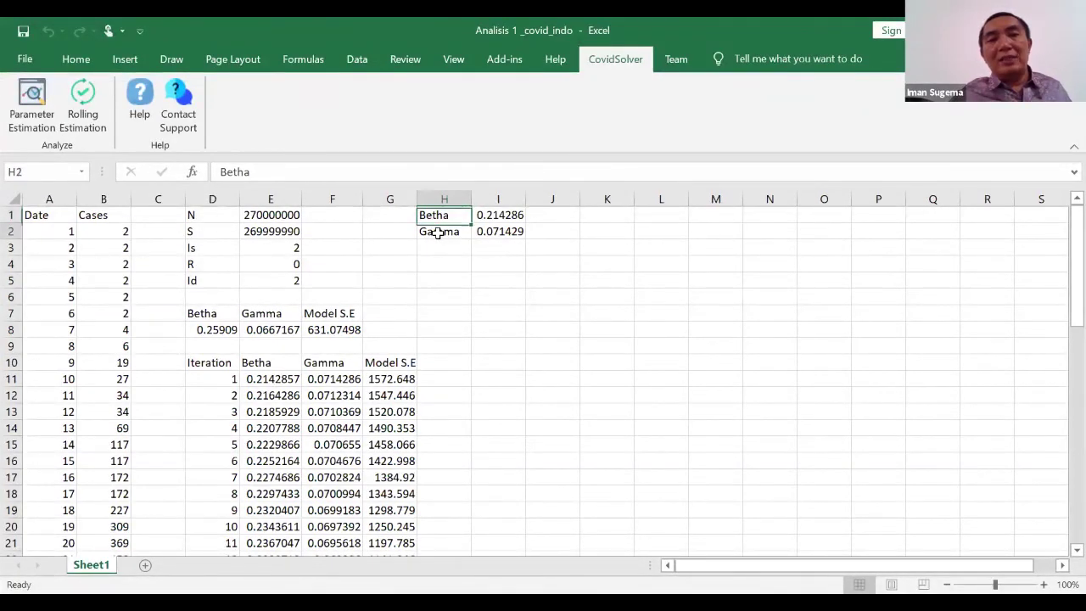
left_click(235, 314)
left_click_drag(235, 313, 254, 313)
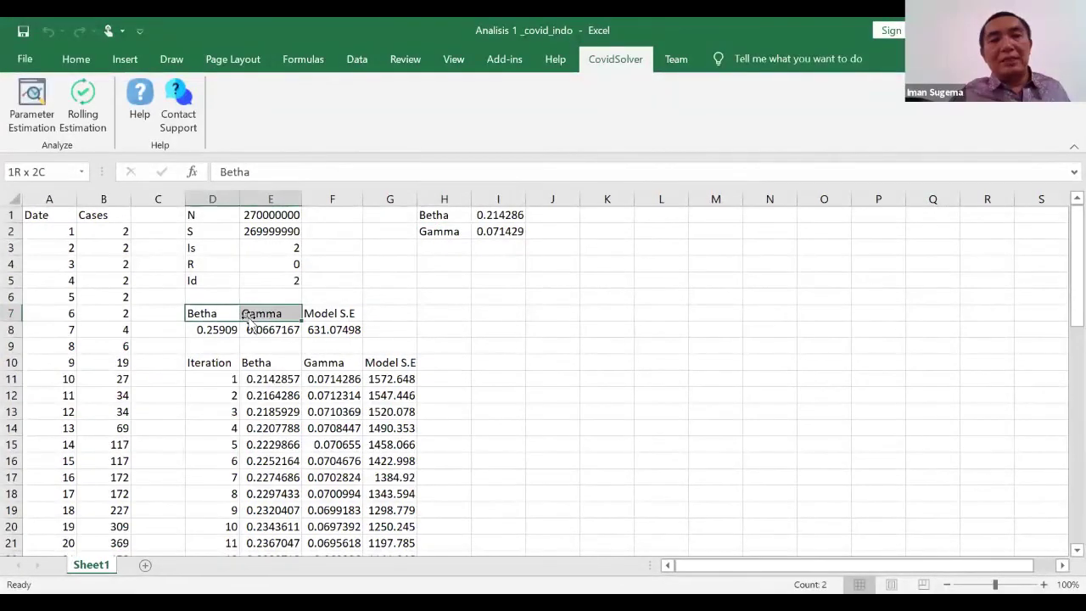
left_click(224, 333)
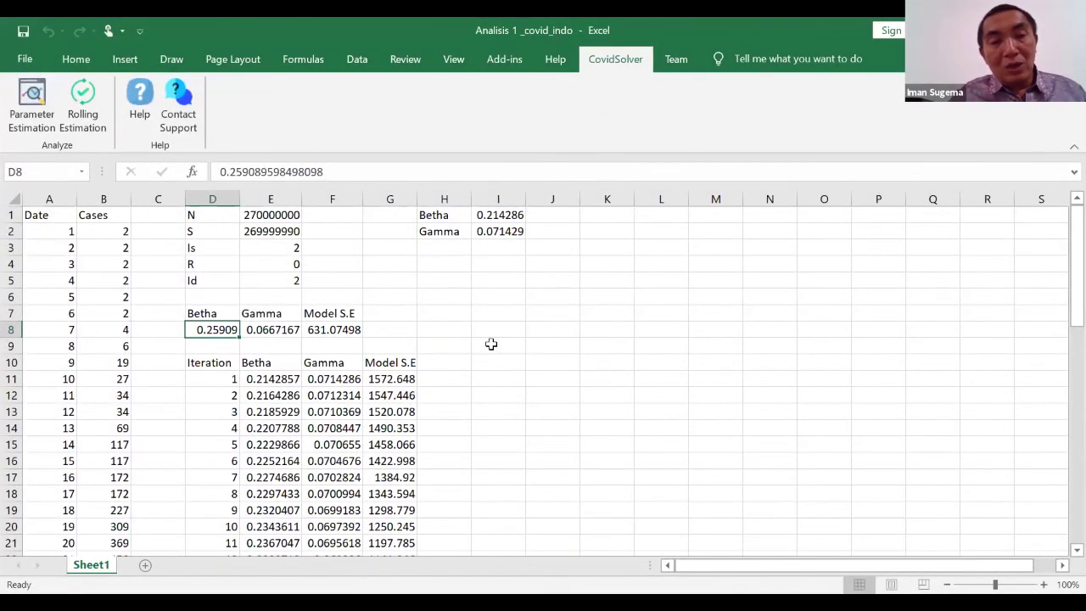
Enter the label RO in cell H7, beside the estimation results
left_click(440, 332)
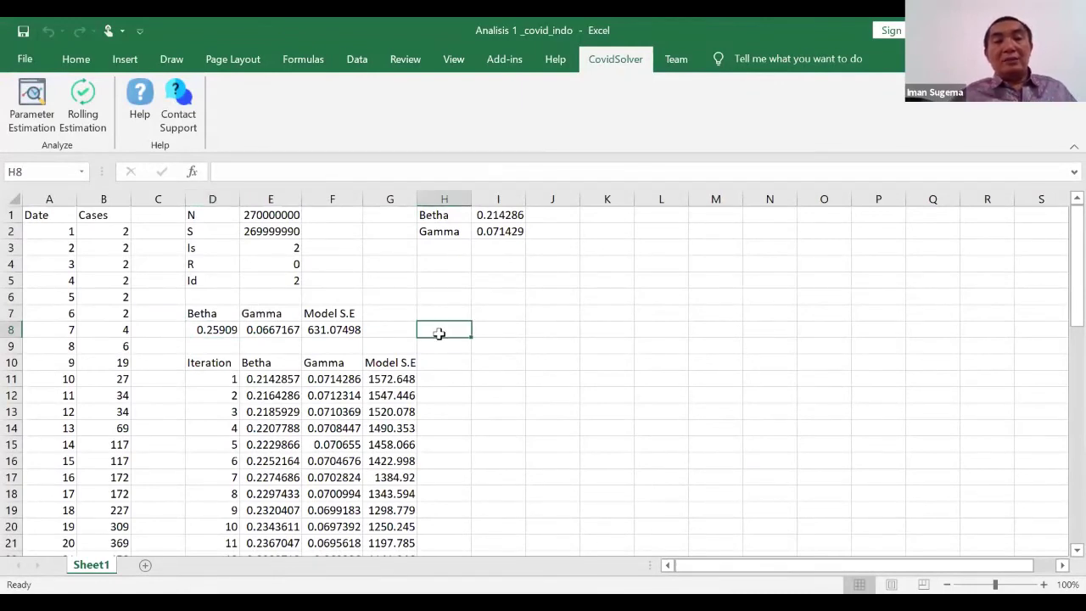
key("Up")
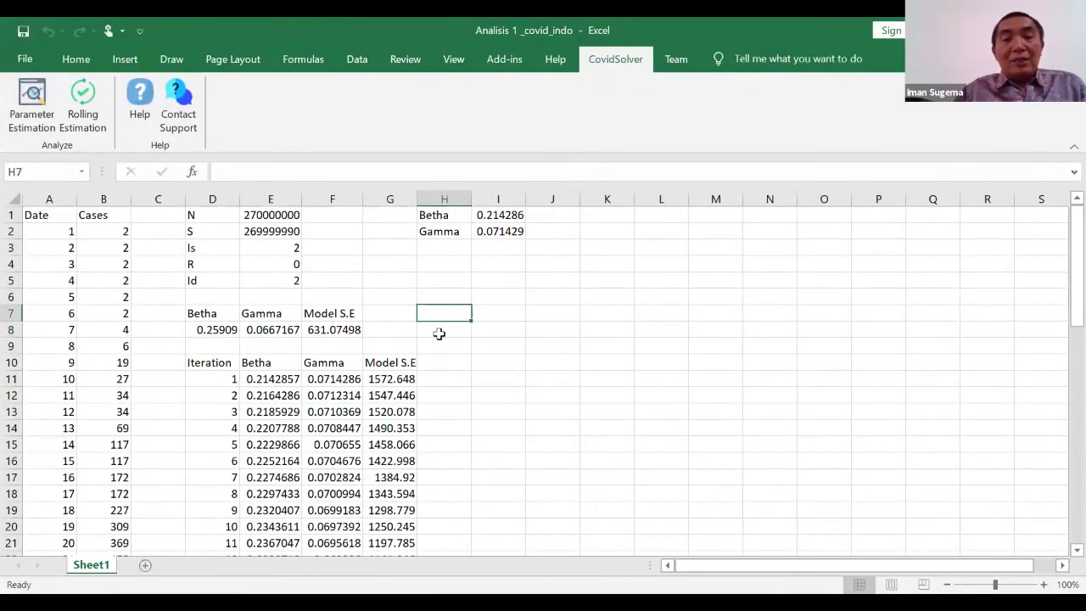
type("R")
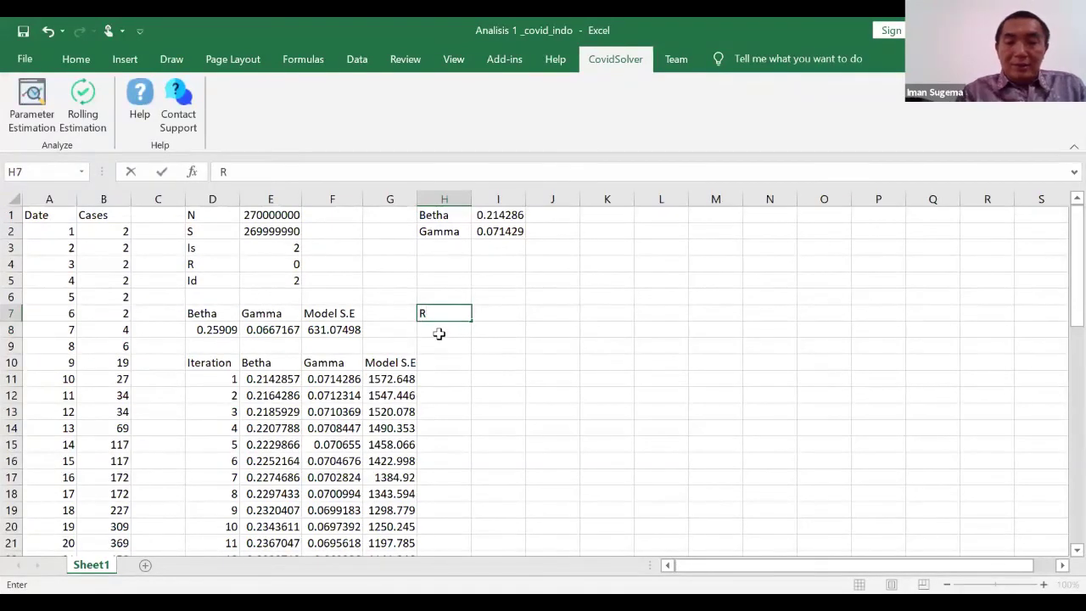
type("O")
key("Return")
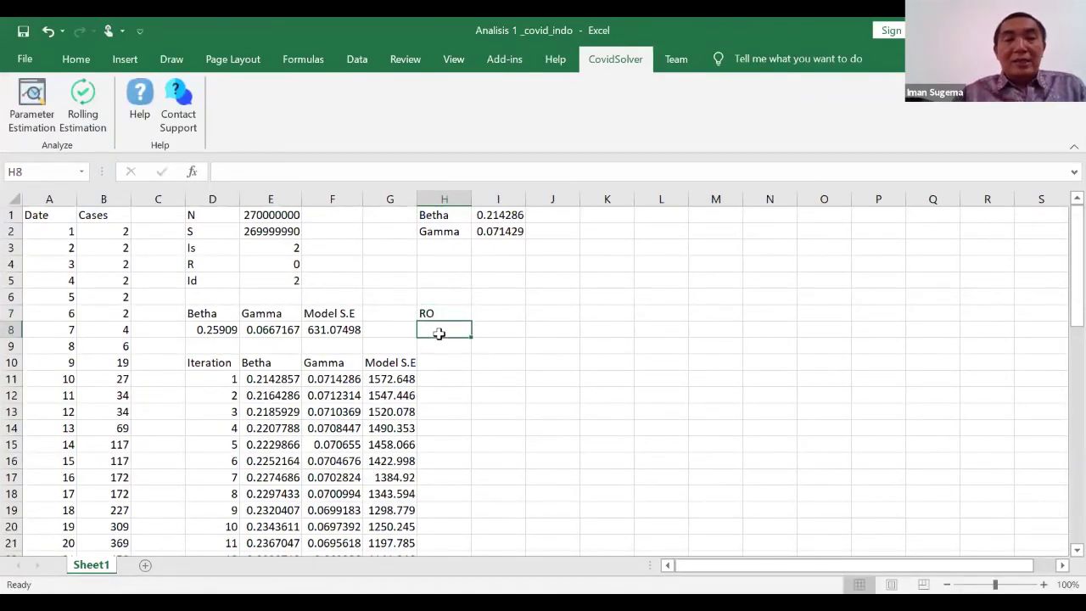
Calculate RO in H8 as the estimated Betha divided by the estimated Gamma, with the formula =D8/E8
type("=")
key("Left")
key("Left")
key("Left")
key("Left")
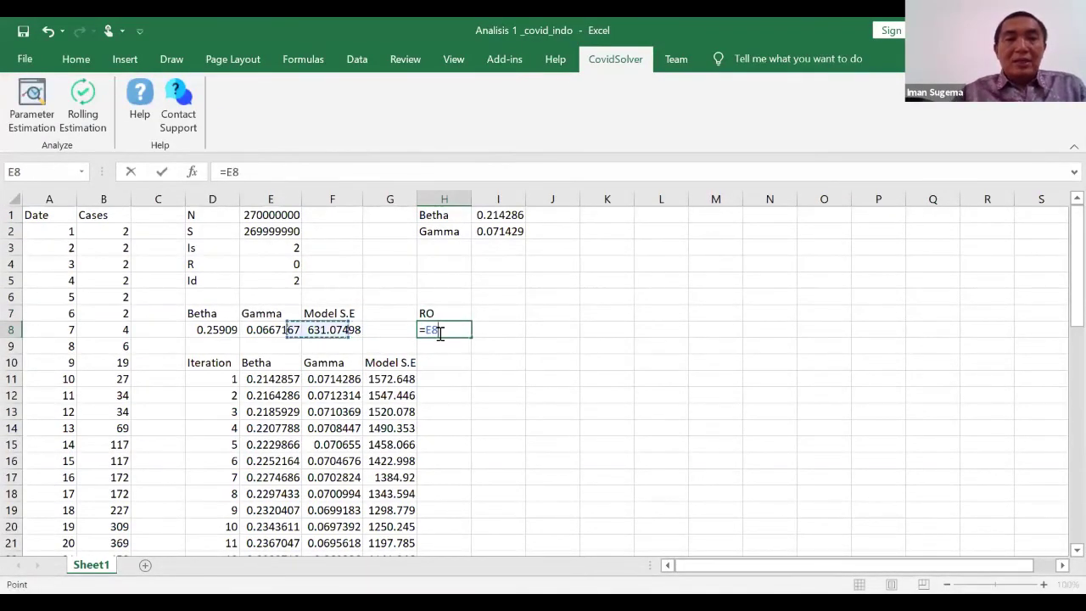
type("/")
key("Left")
key("Left")
key("Left")
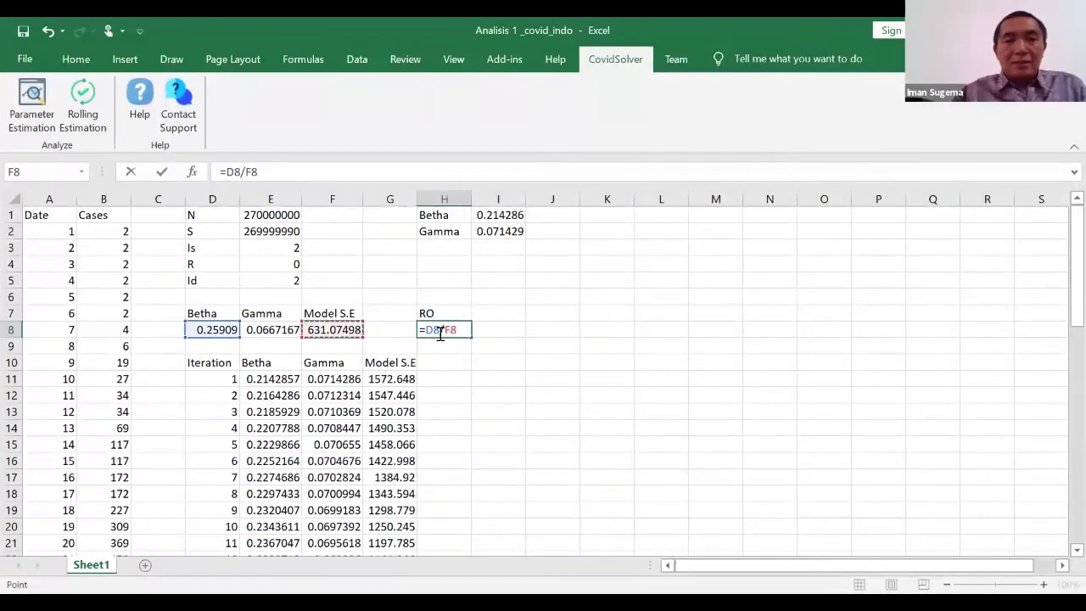
key("Return")
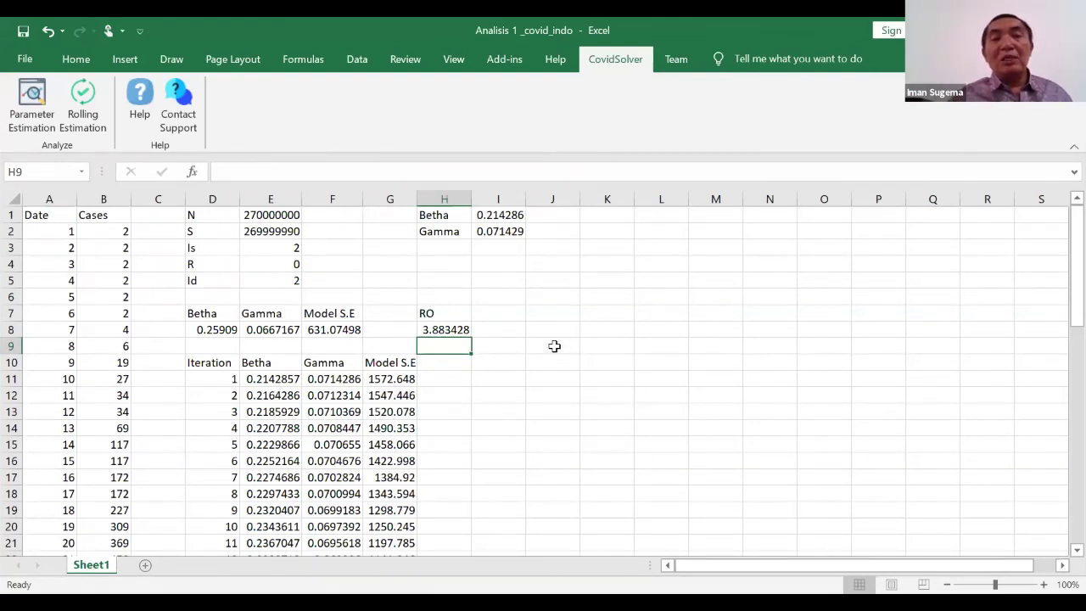
Start a CovidSolver Rolling Estimation with the existing inputs and clear its output reference
left_click(554, 347)
left_click(551, 323)
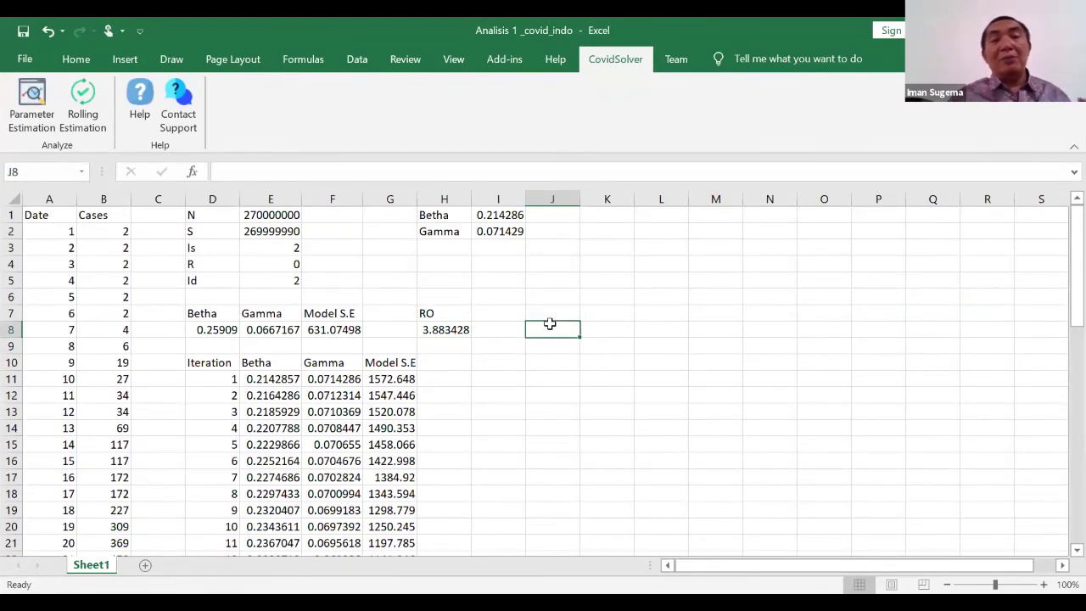
left_click(83, 128)
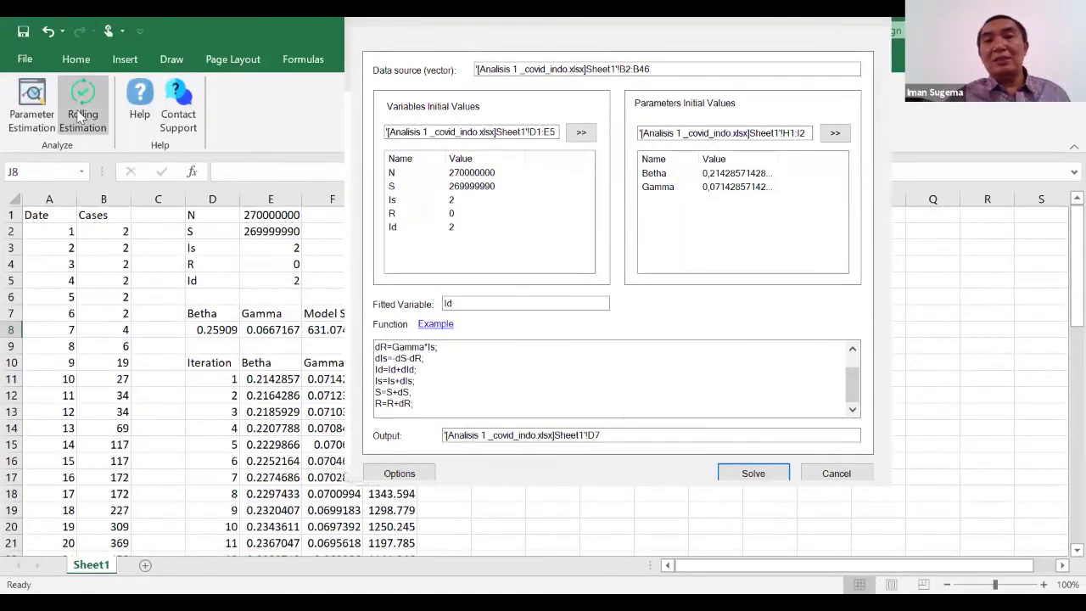
left_click_drag(746, 49, 591, 66)
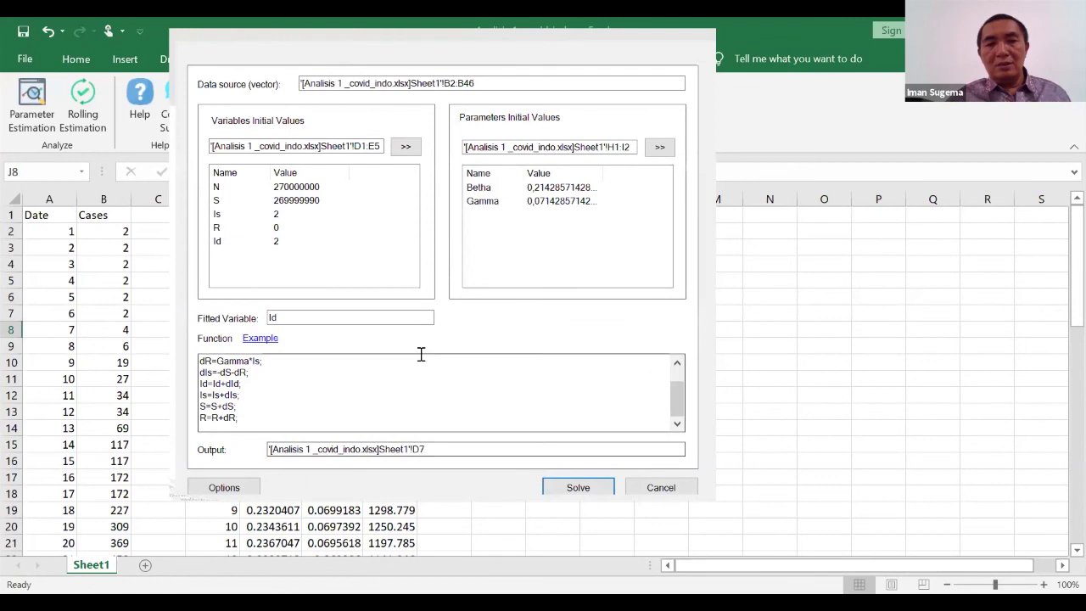
left_click(456, 449)
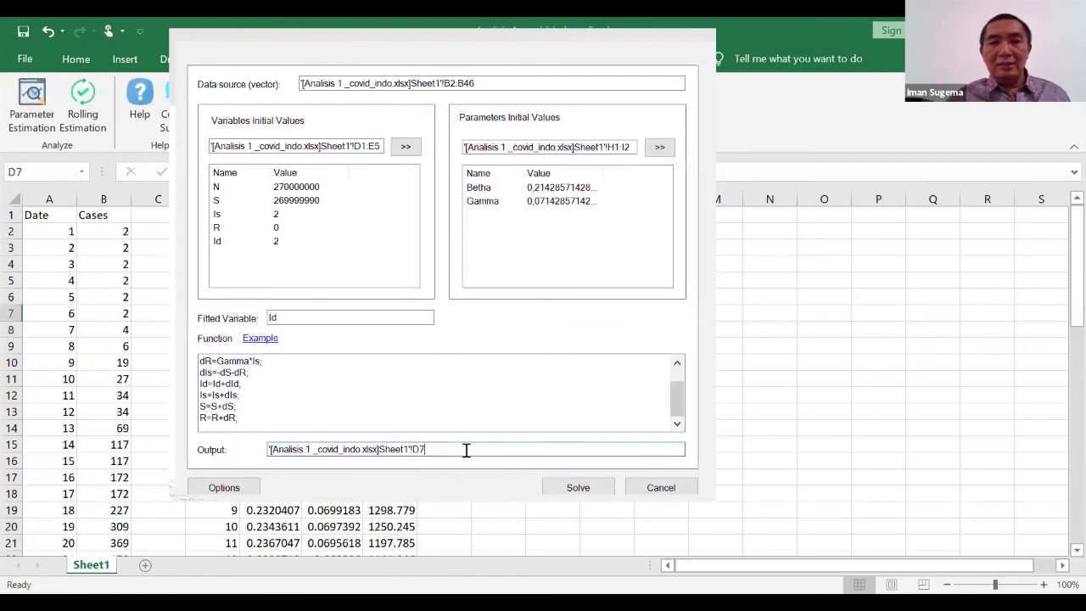
key("BackSpace")
key("BackSpace")
key("BackSpace")
key("BackSpace")
key("BackSpace")
key("BackSpace")
key("BackSpace")
key("BackSpace")
key("BackSpace")
key("BackSpace")
key("BackSpace")
key("BackSpace")
key("BackSpace")
key("BackSpace")
key("BackSpace")
key("BackSpace")
key("BackSpace")
key("BackSpace")
key("BackSpace")
key("BackSpace")
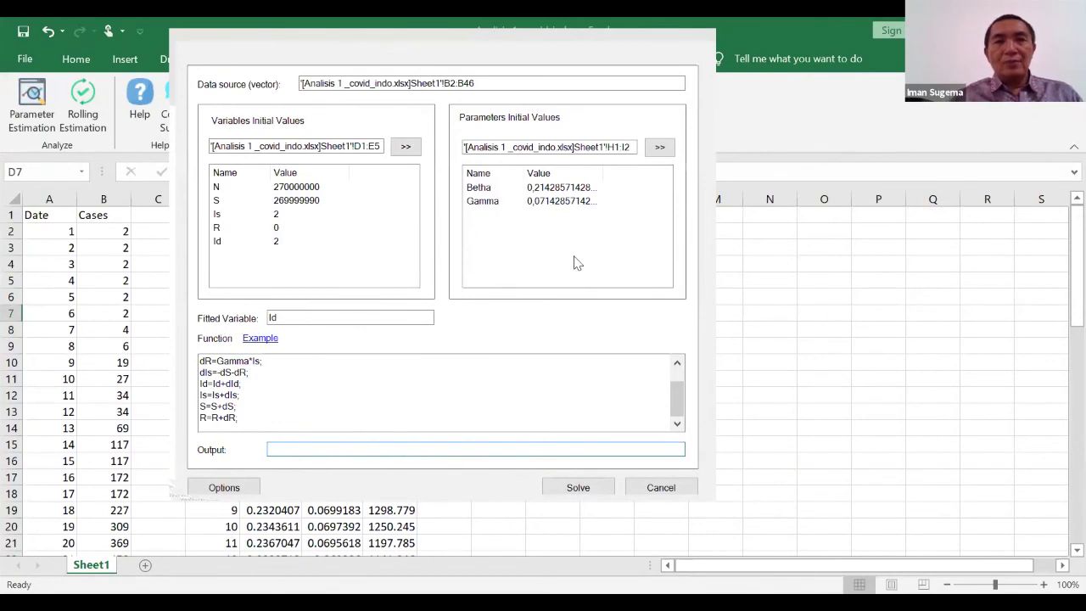
Direct the rolling estimation's output to cell J7 on Sheet1 and solve it
left_click_drag(300, 48, 836, 89)
left_click(537, 316)
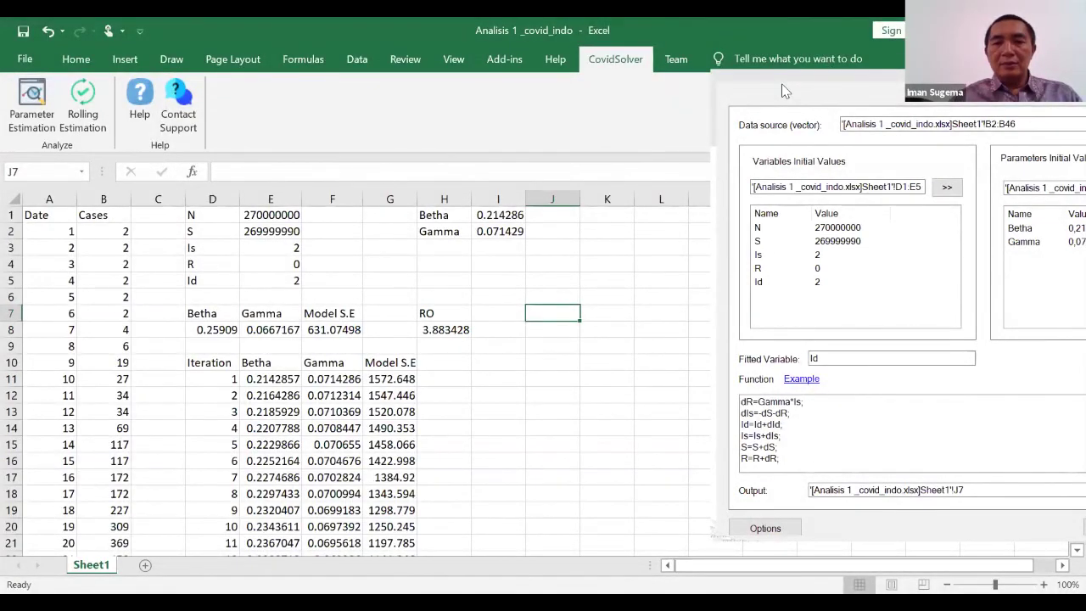
left_click_drag(785, 90, 356, 23)
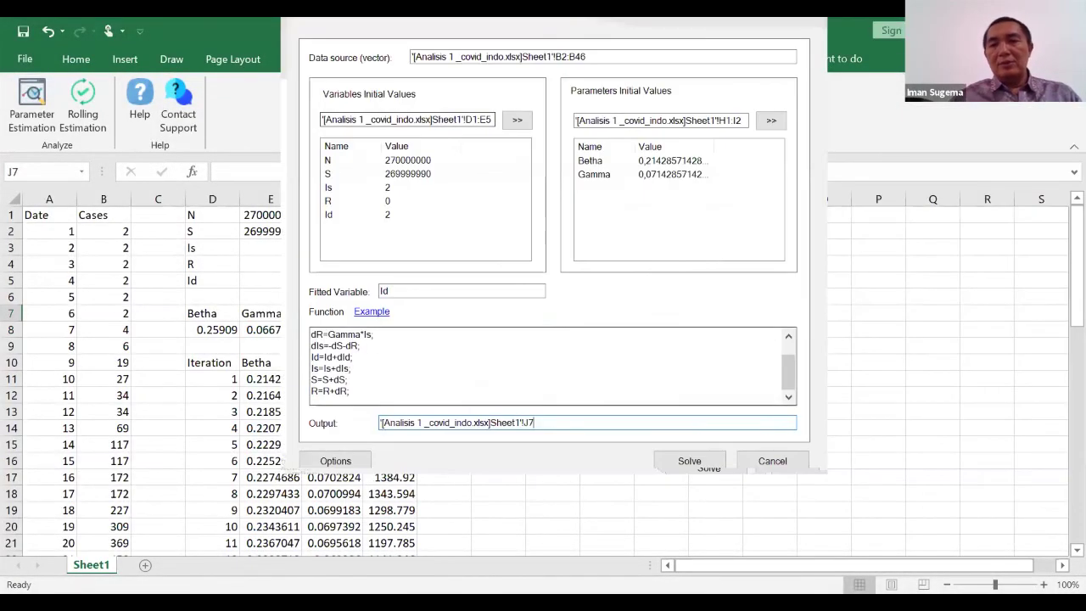
left_click(690, 463)
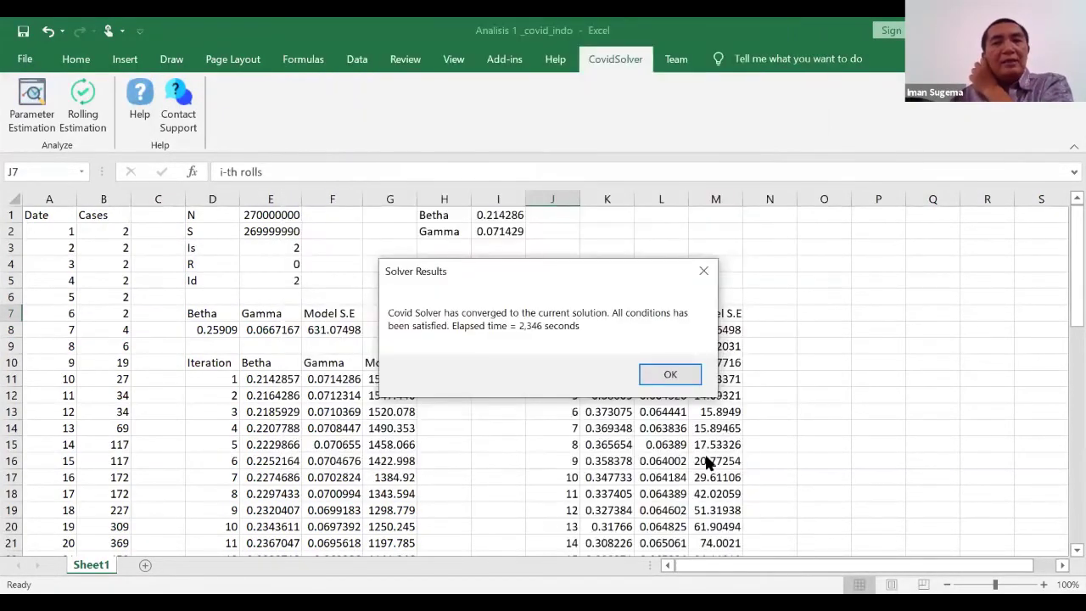
left_click(671, 376)
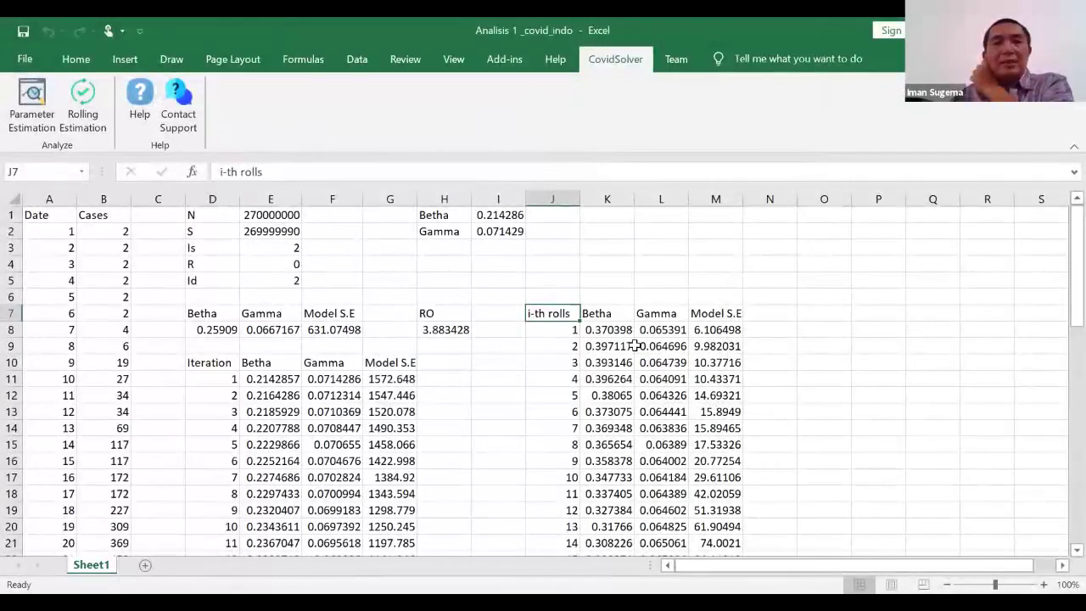
Examine the rolling Betha and Gamma estimates, following the Betha values down column K from K8
left_click(598, 313)
left_click(648, 313)
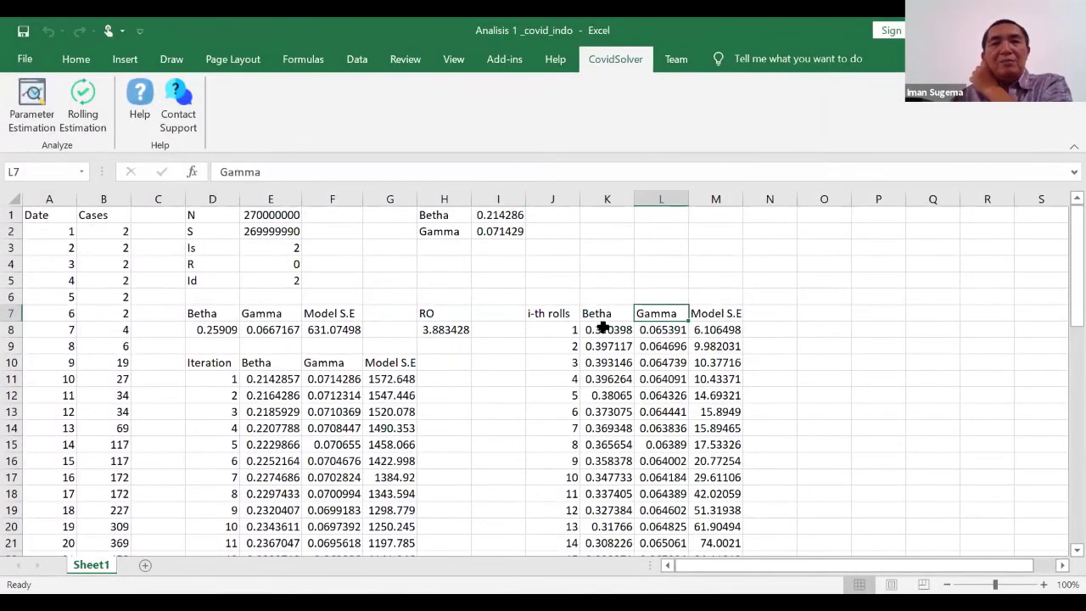
left_click(600, 330)
left_click_drag(600, 330, 608, 480)
scroll(599, 480, "up", 4)
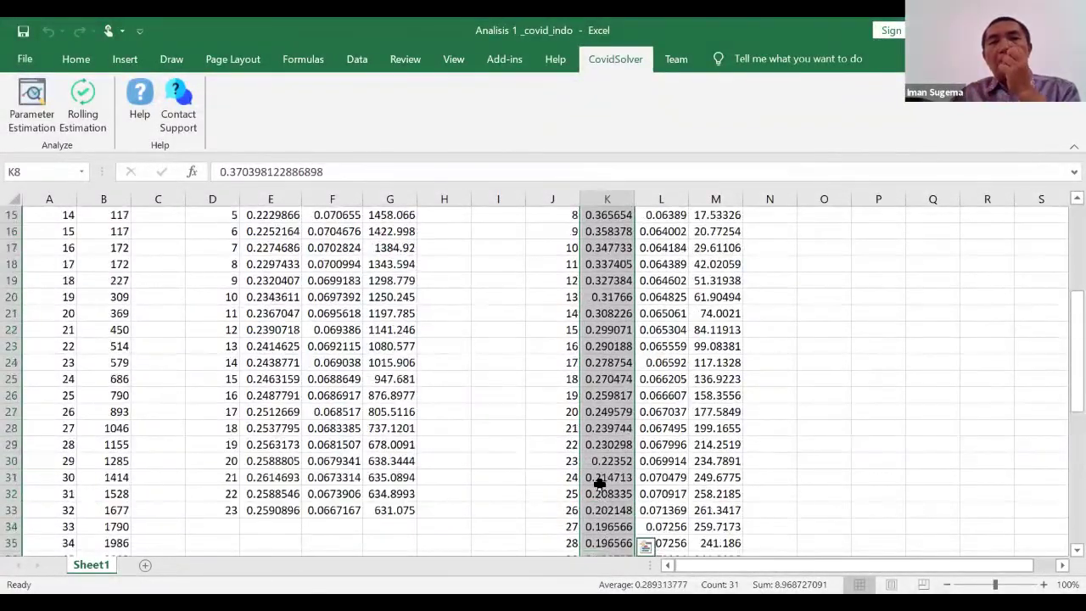
scroll(599, 480, "up", 3)
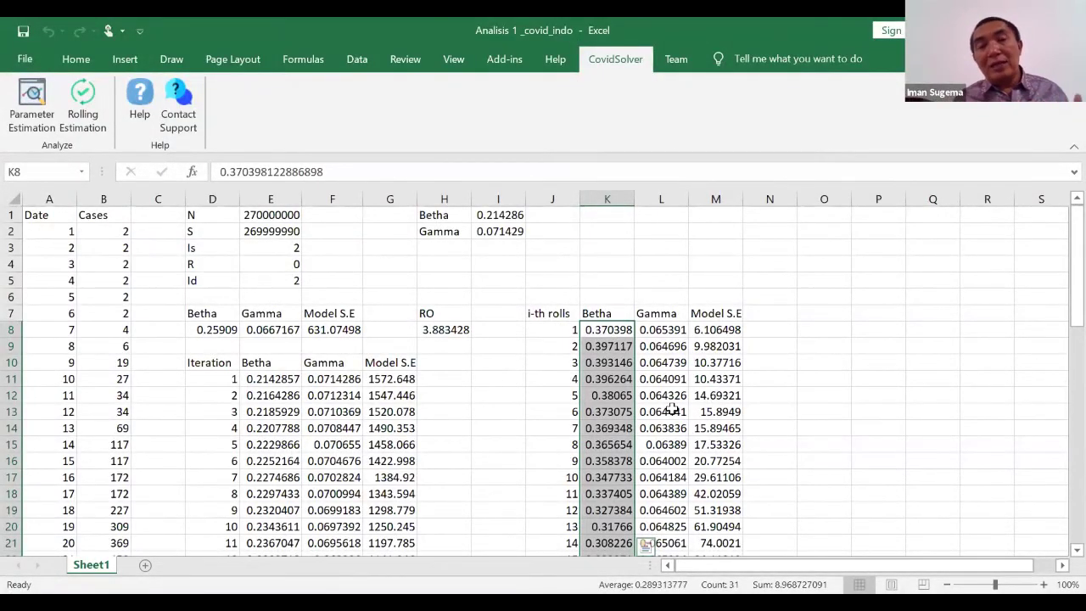
Check the Interval setting in the Rolling Estimation options, then close the setup without solving
left_click(83, 109)
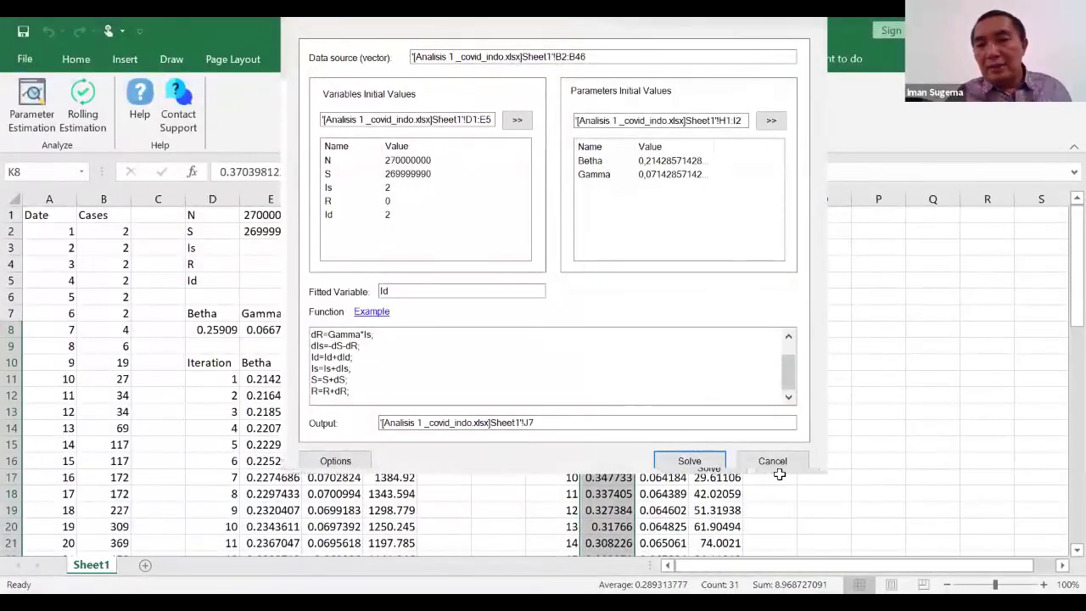
left_click(344, 463)
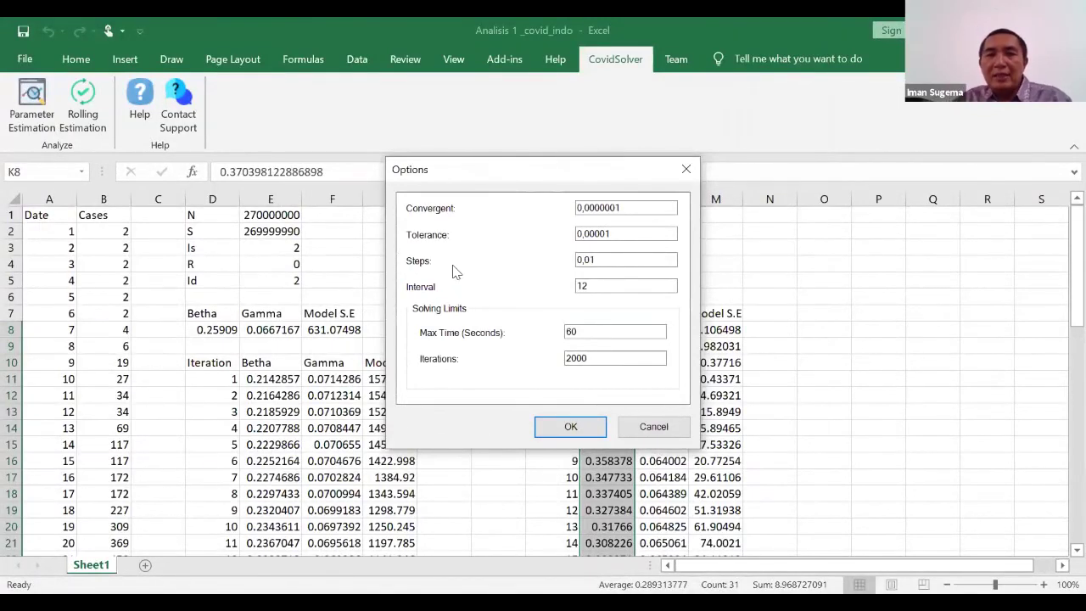
left_click(594, 286)
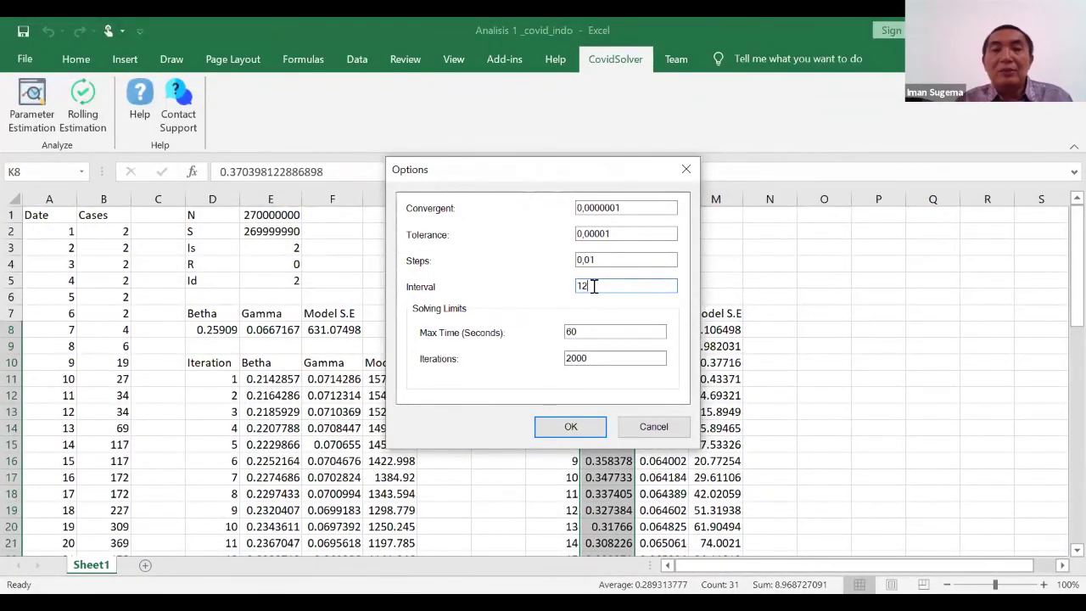
left_click(571, 426)
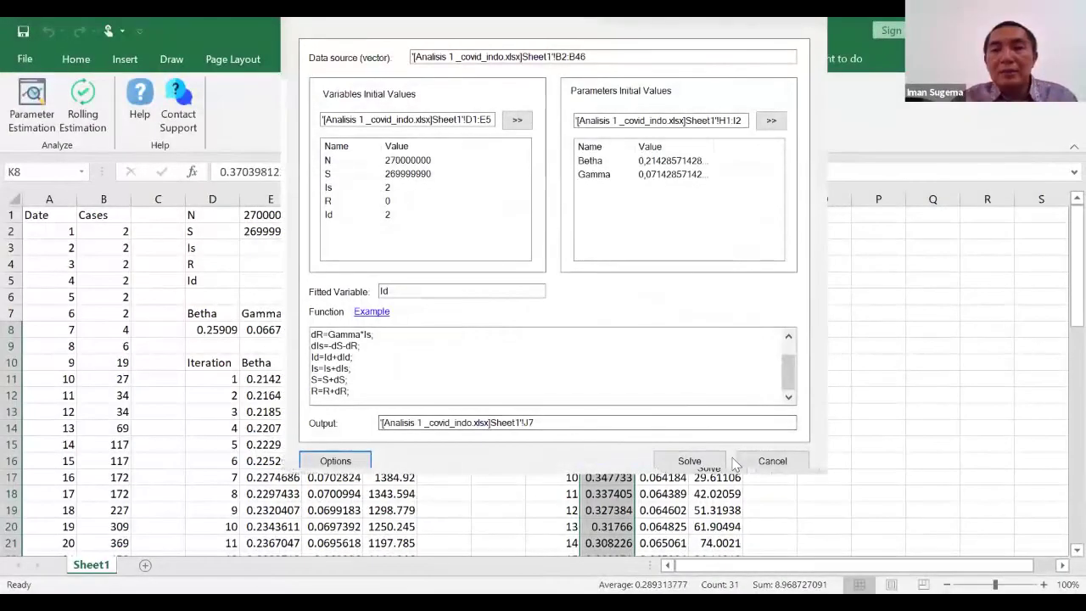
left_click(771, 460)
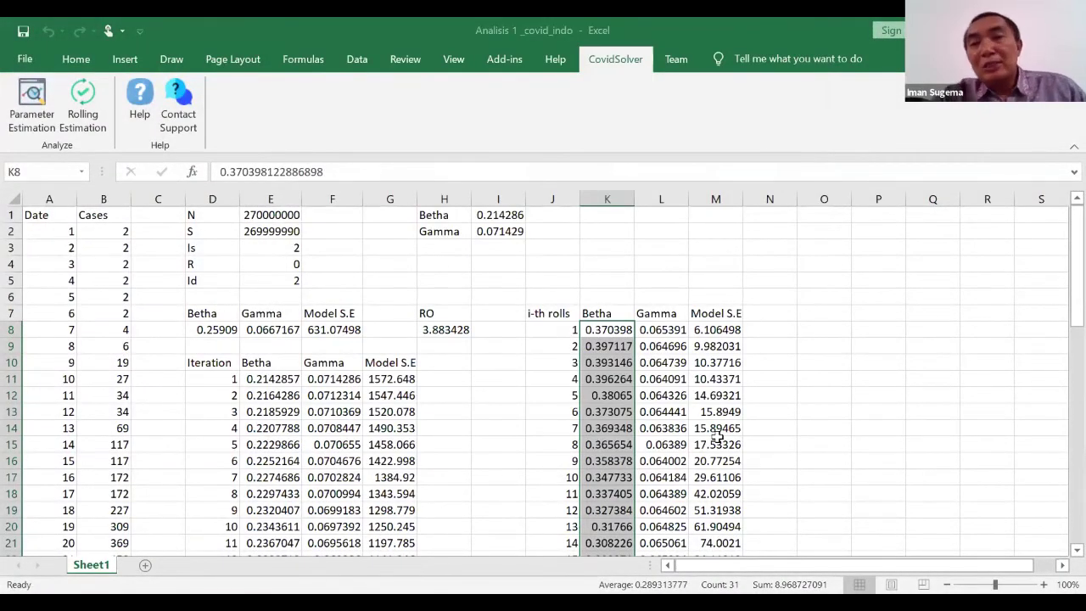